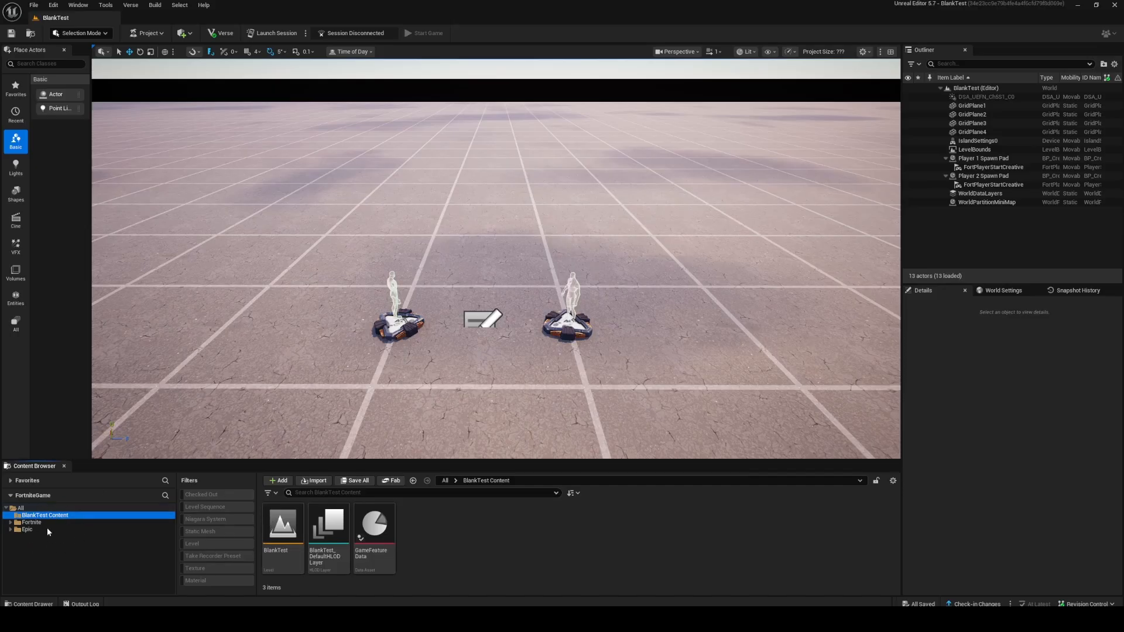
Show the BlankTest Content folder in File Explorer.
right_click(44, 519)
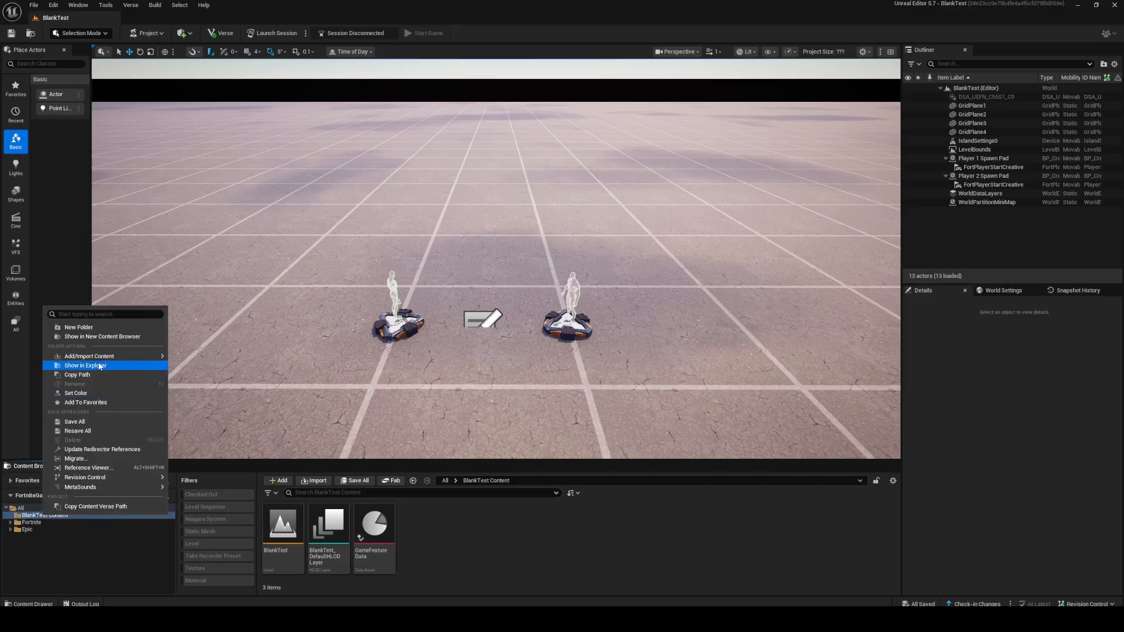
left_click(76, 374)
left_click_drag(609, 283, 385, 177)
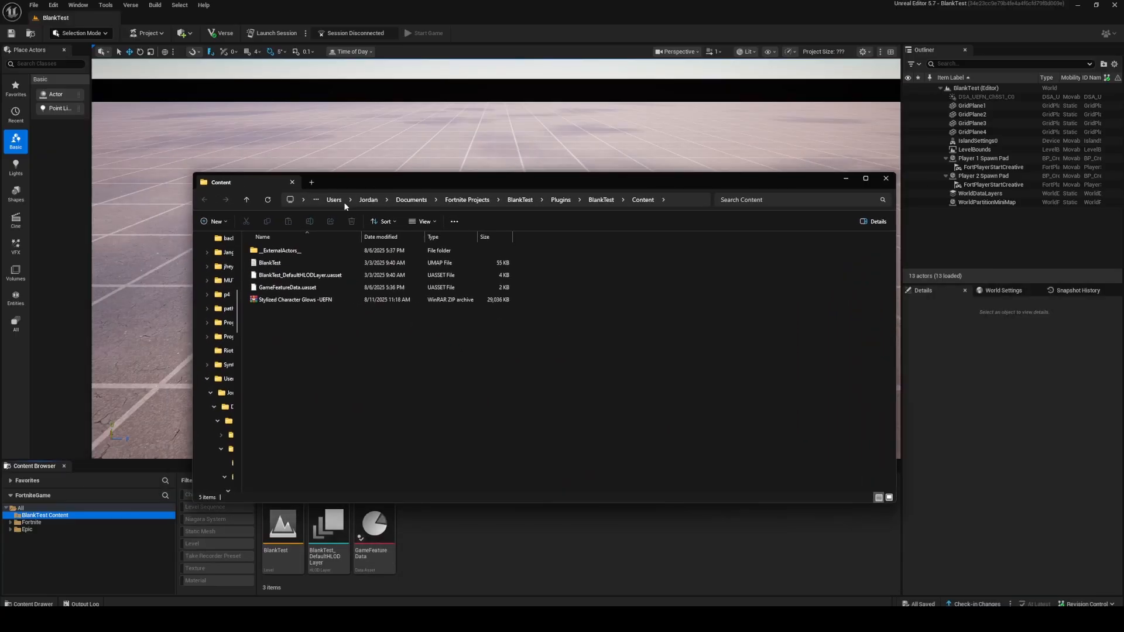
Extract the Stylized Character Glows -UEFN ZIP archive into the project's Content folder.
right_click(323, 302)
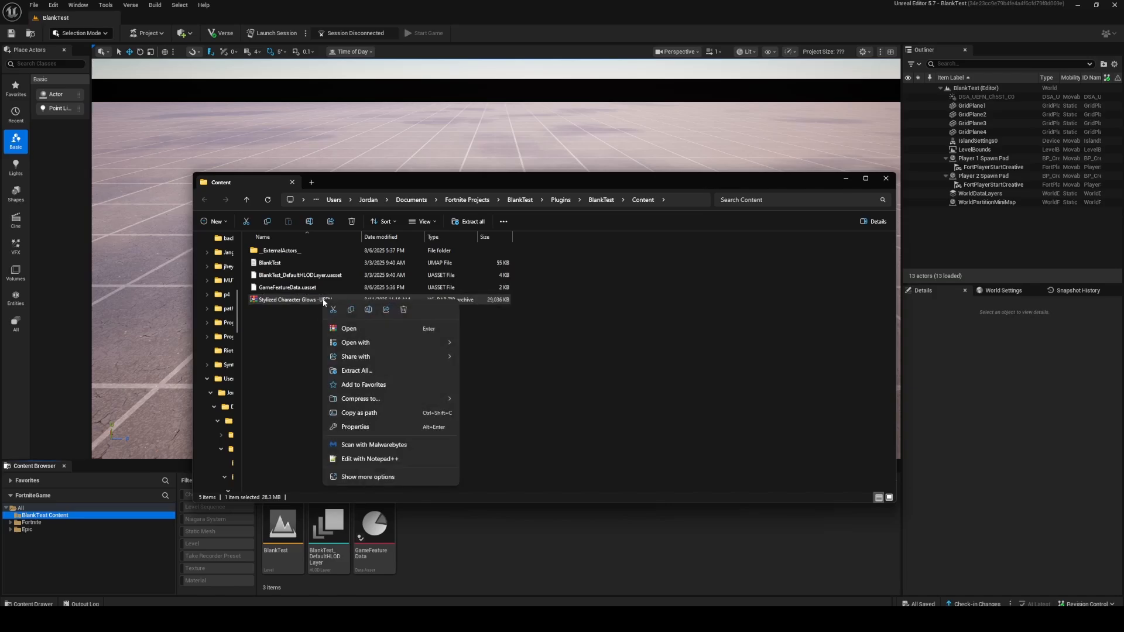
left_click(356, 371)
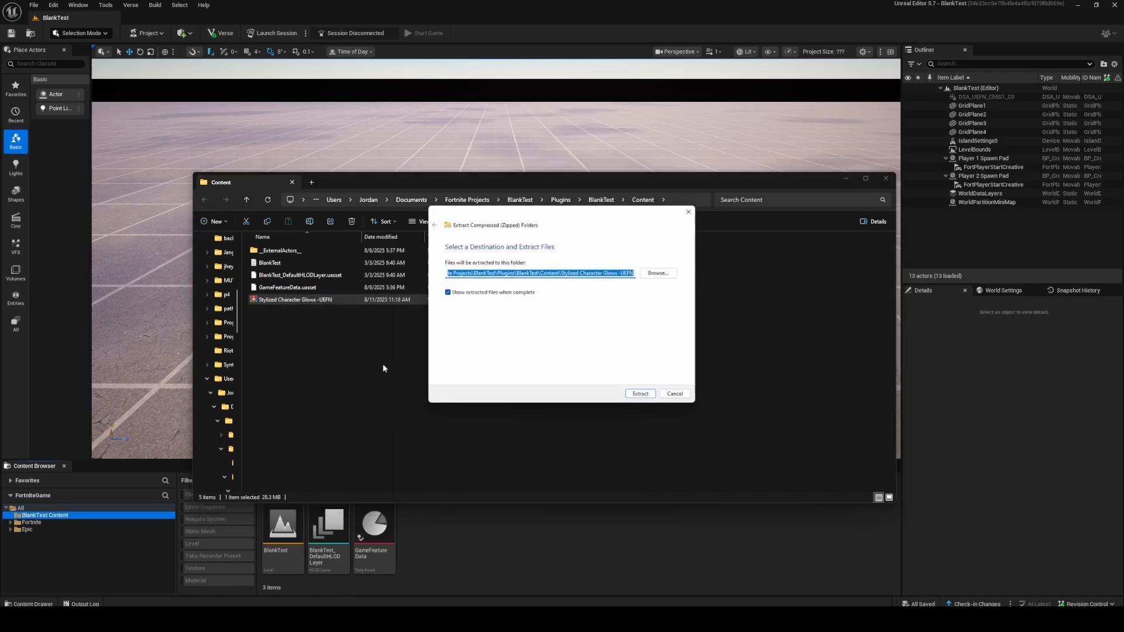
left_click(642, 395)
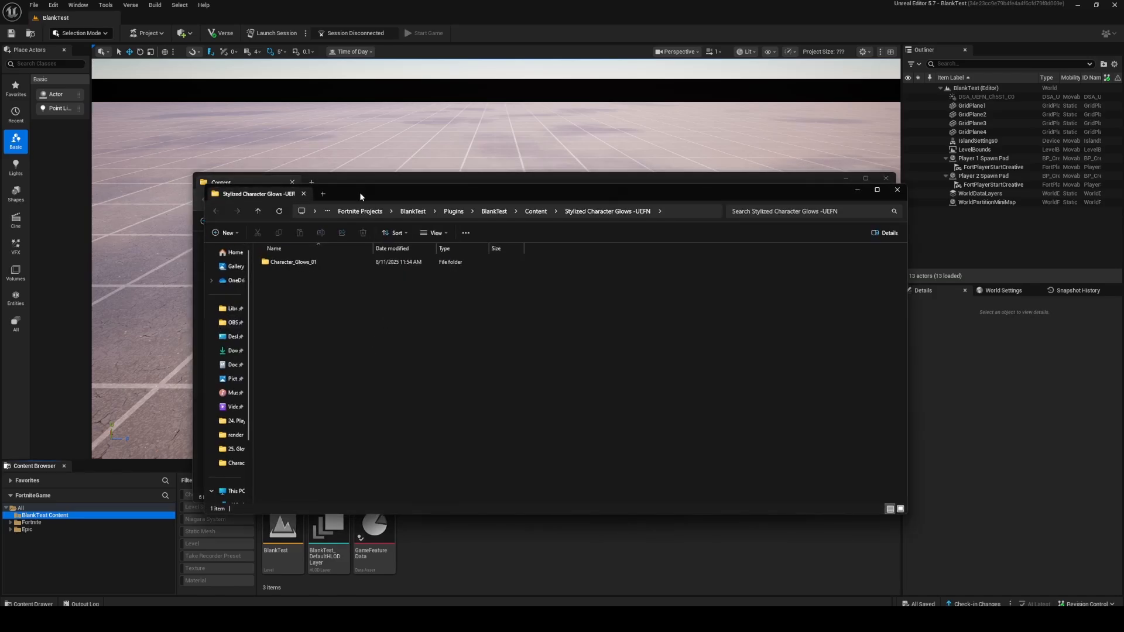
Move the extracted Character_Glows_01 folder directly into the project's Content folder.
left_click_drag(360, 192, 588, 301)
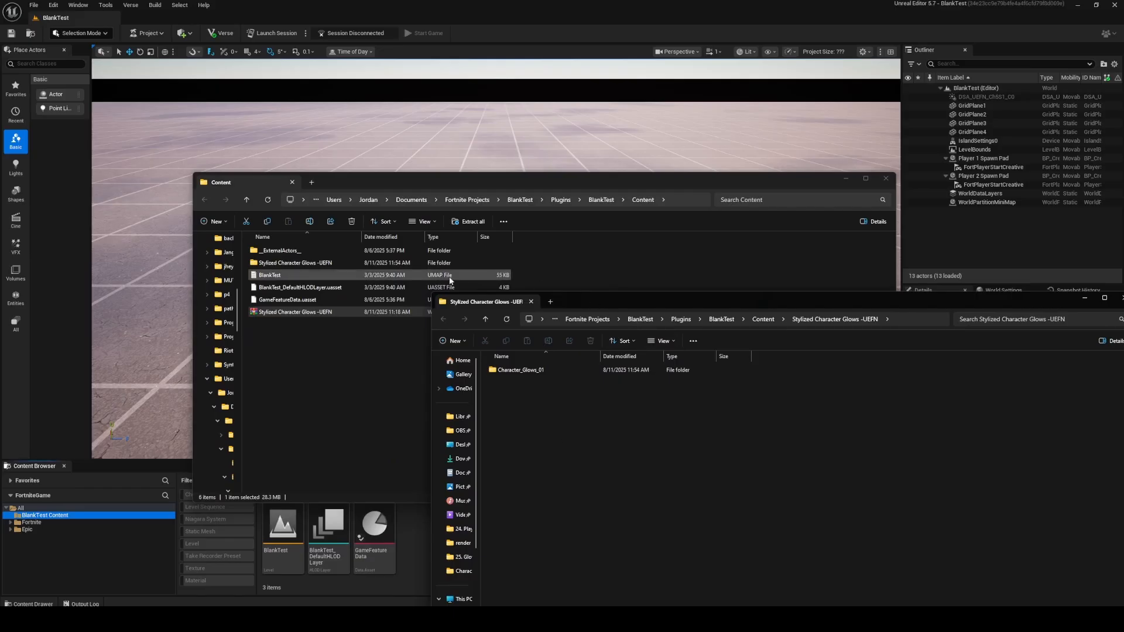
left_click_drag(514, 374, 311, 351)
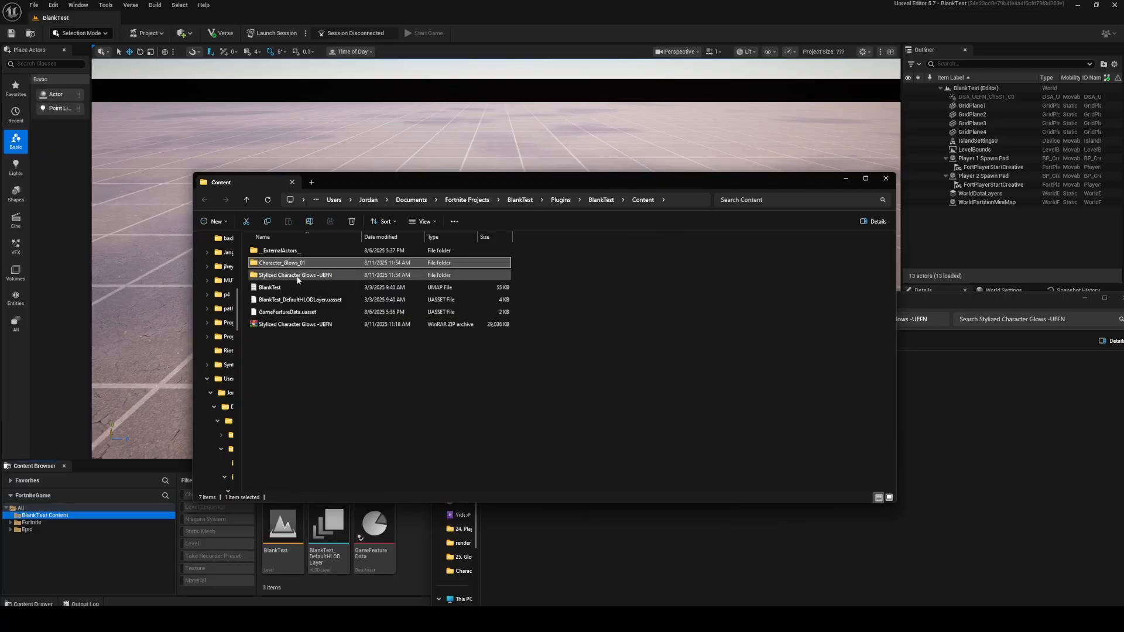
Permanently delete the leftover Stylized Character Glows -UEFN folder and its ZIP archive from the Content folder.
left_click(299, 280)
left_click(316, 325, "ctrl")
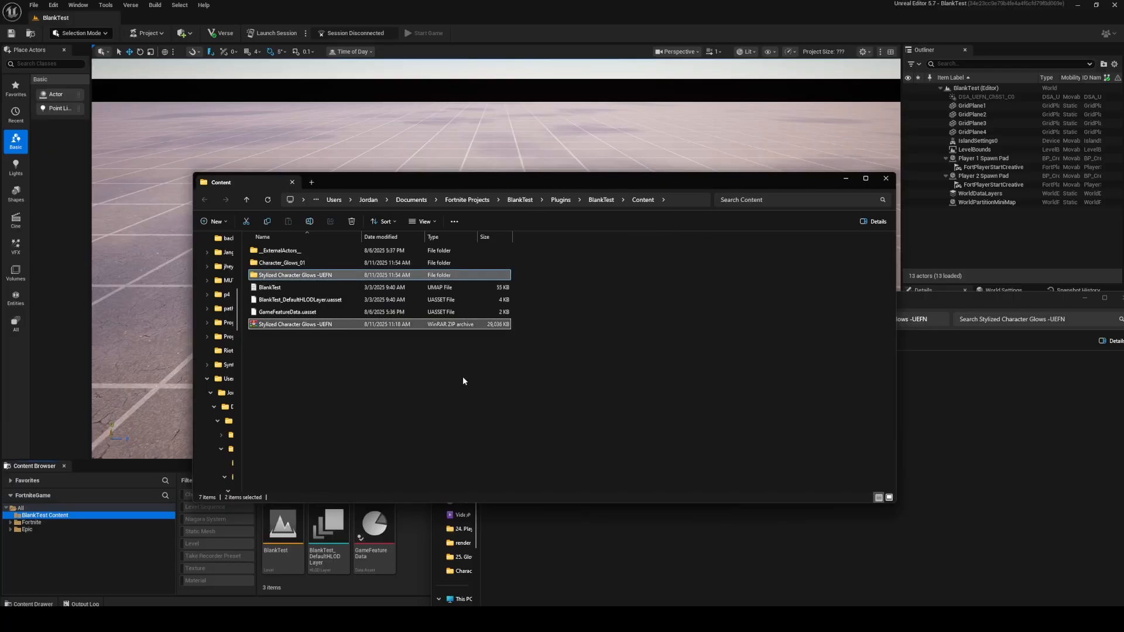
key("shift+Delete")
key("Return")
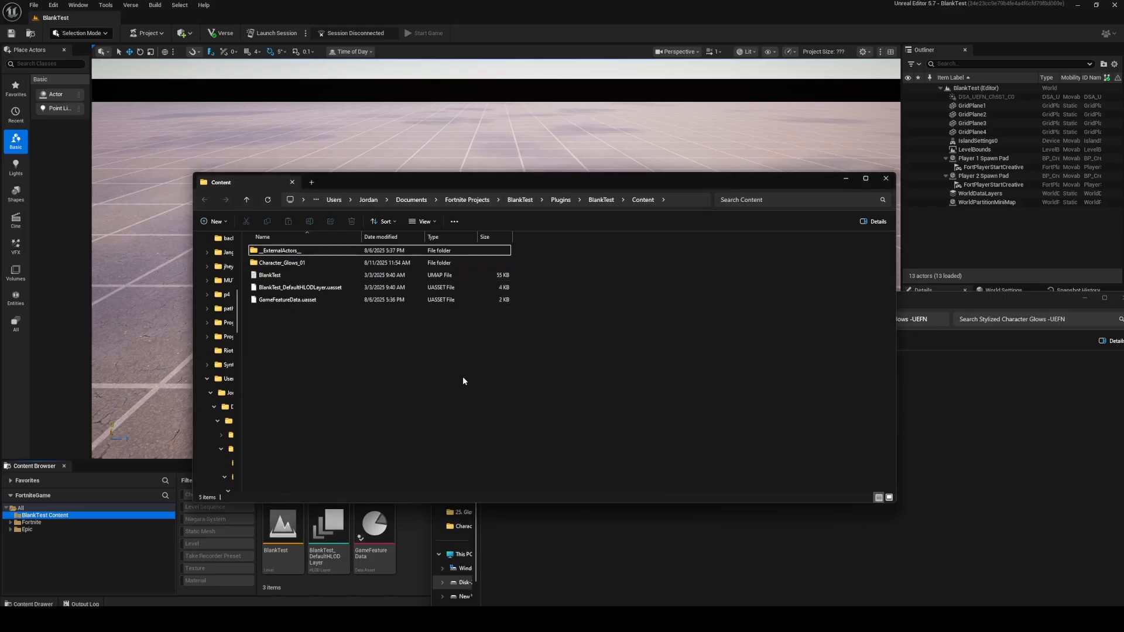
Return to the Unreal Editor and allow the imported character glow assets from the unknown source.
left_click(309, 263)
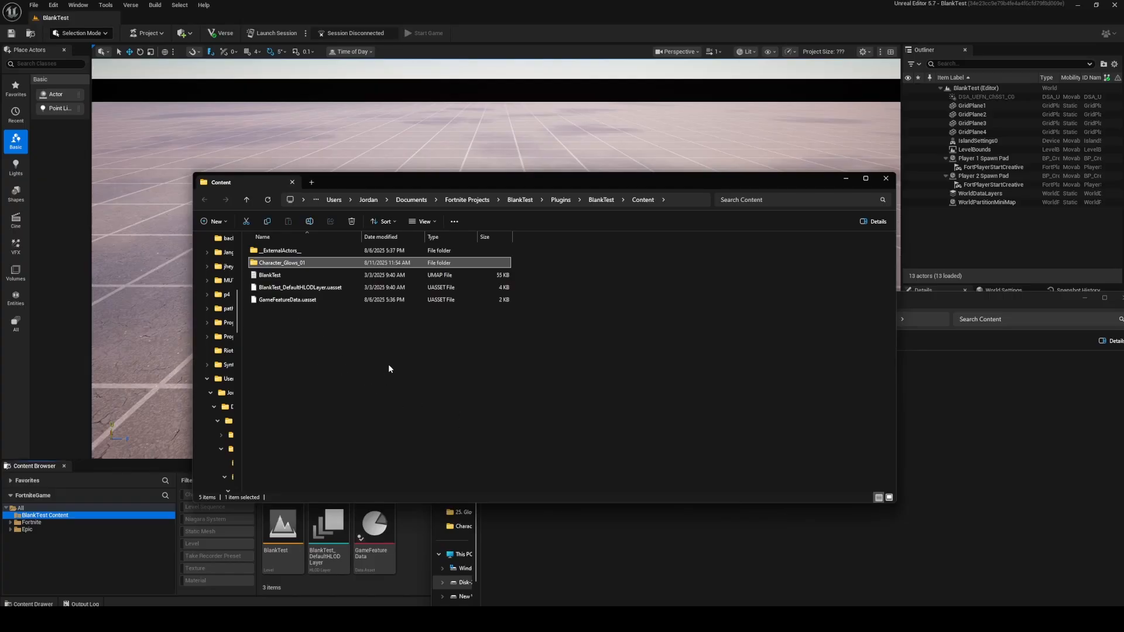
left_click(483, 4)
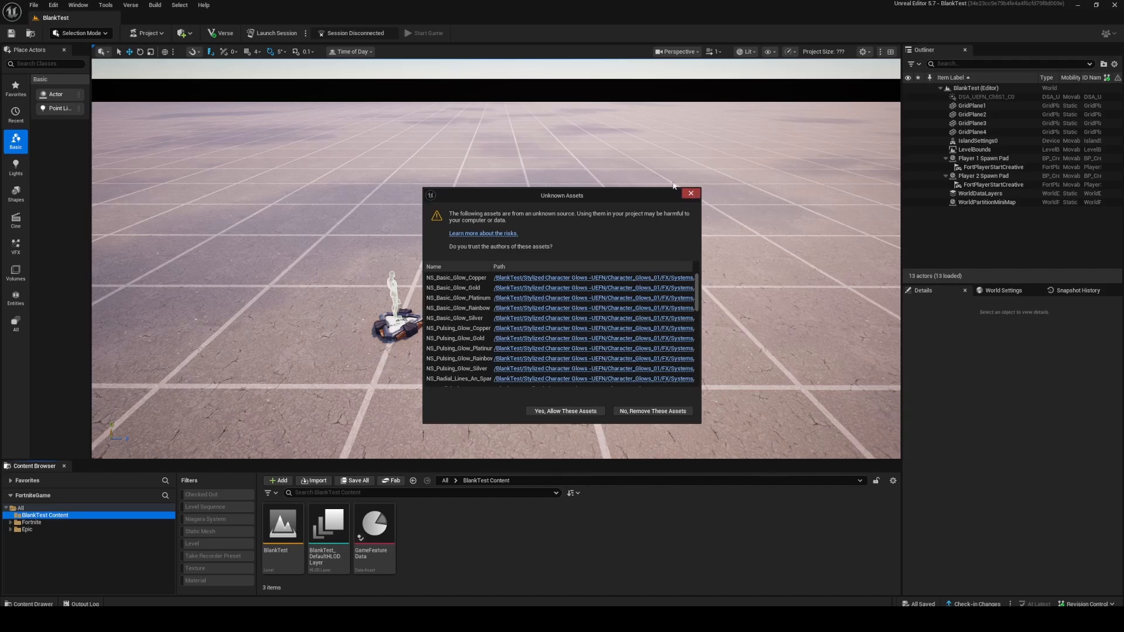
left_click(559, 411)
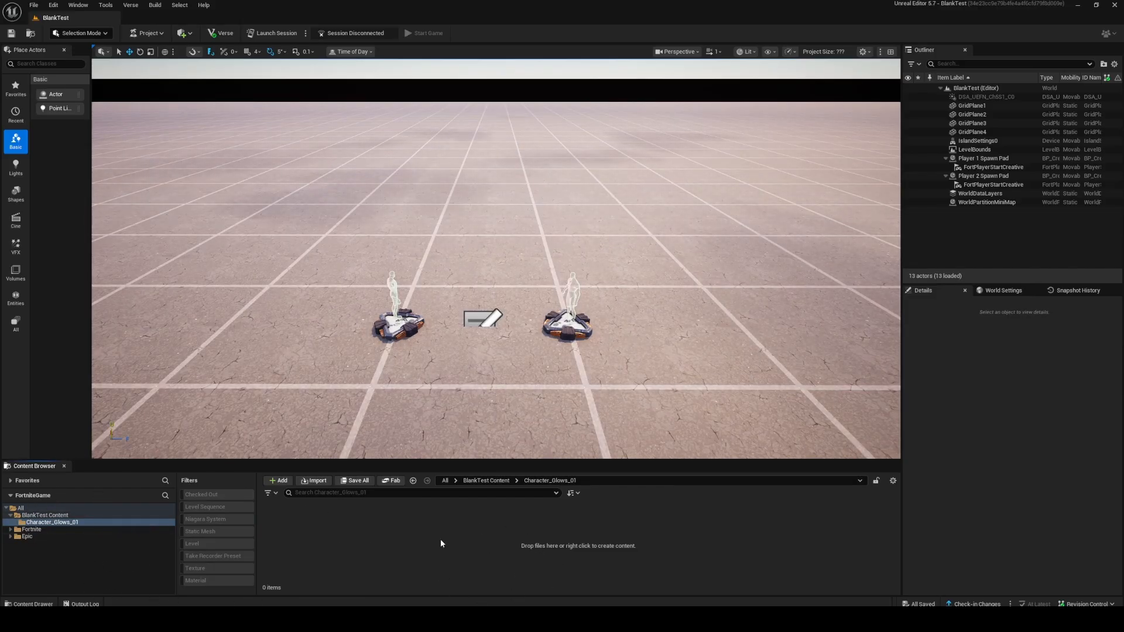
Open the Systems folder inside Character_Glows_01's FX folder.
left_click(39, 8)
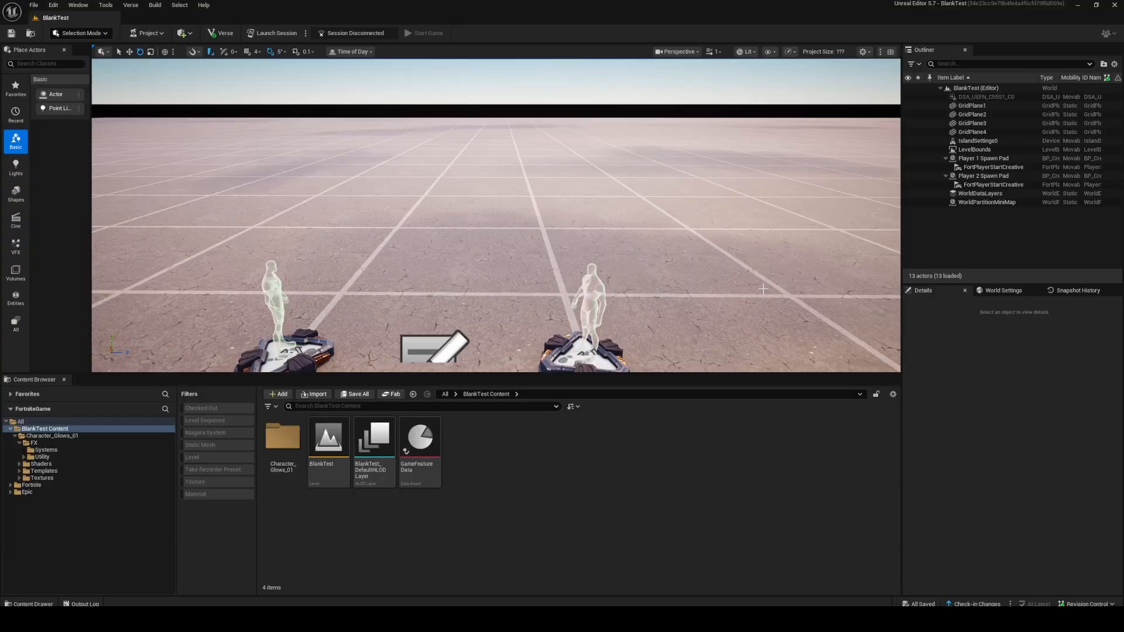
left_click(285, 444)
double_click(285, 444)
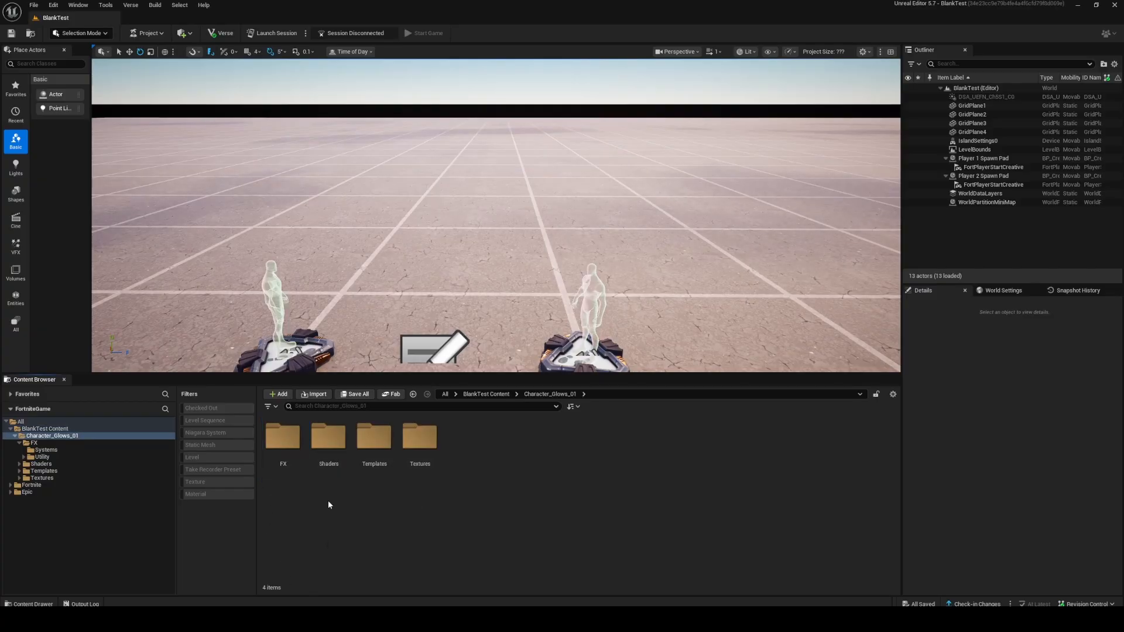
double_click(284, 442)
left_click(281, 444)
double_click(281, 443)
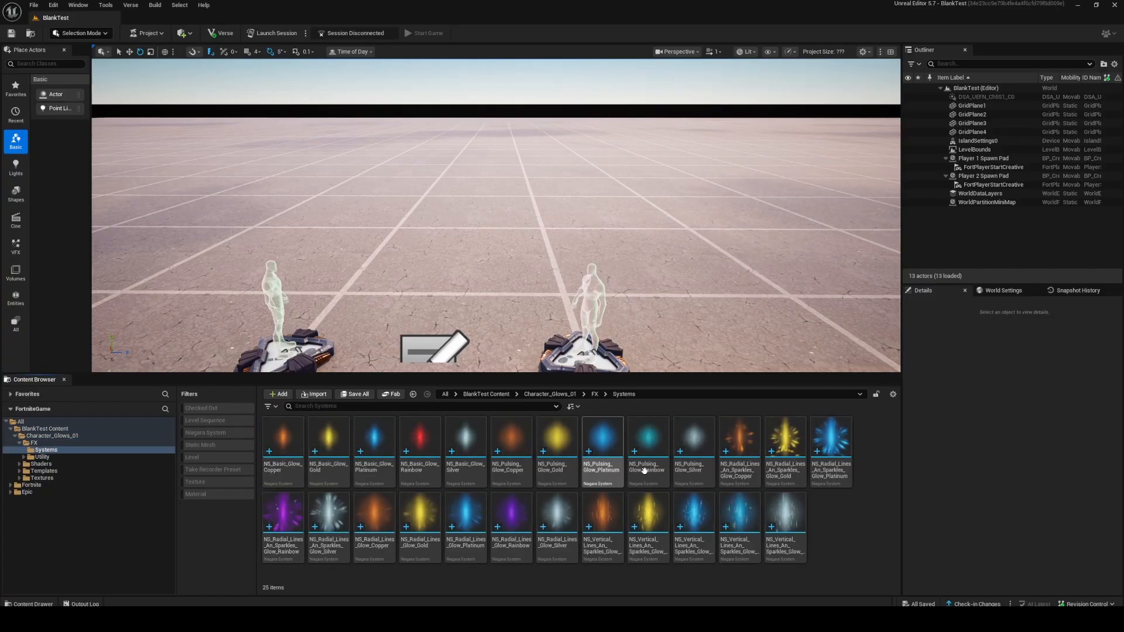
Look through the Shaders, Templates, Textures and FX folders of Character_Glows_01, ending in the Systems folder.
left_click(41, 464)
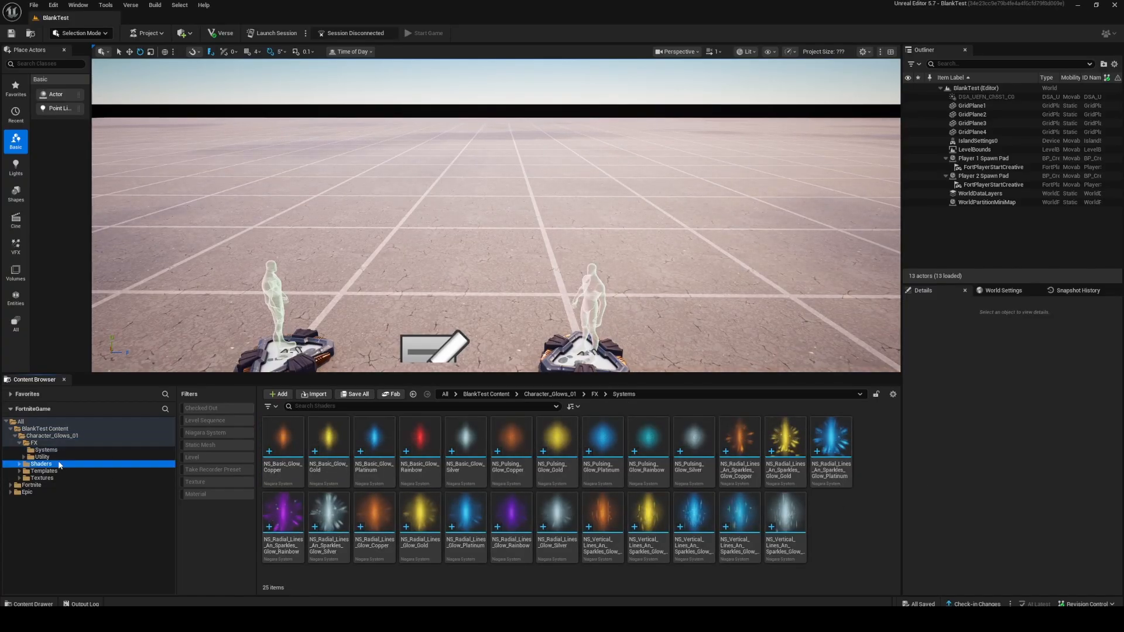
left_click(44, 470)
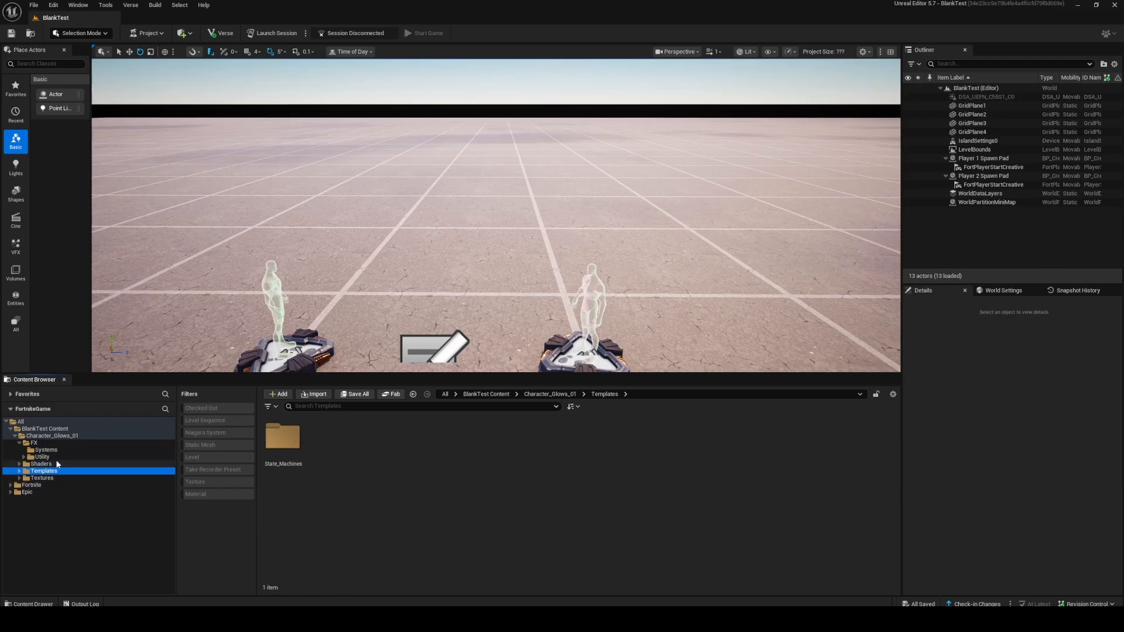
left_click(57, 464)
left_click(51, 479)
left_click(52, 471)
left_click(54, 465)
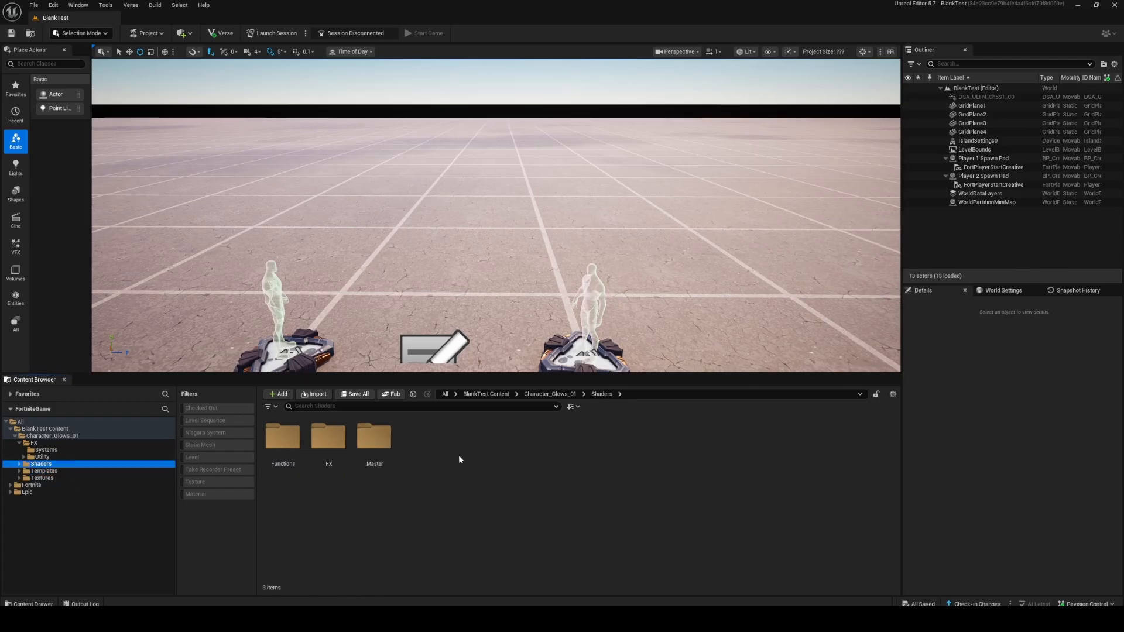
left_click(63, 444)
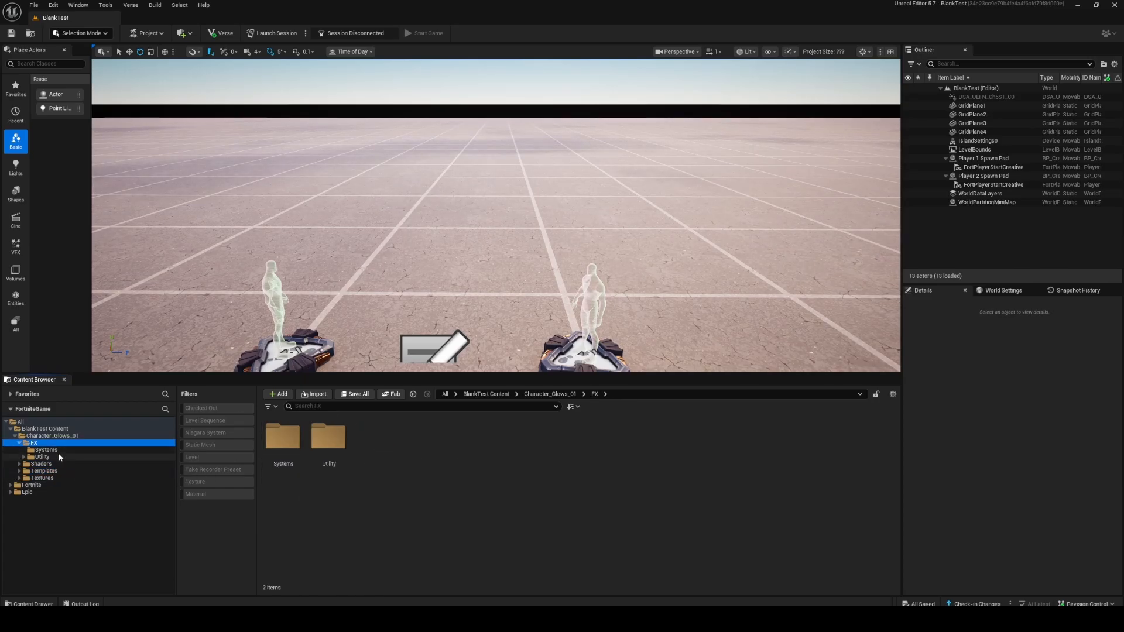
left_click(37, 450)
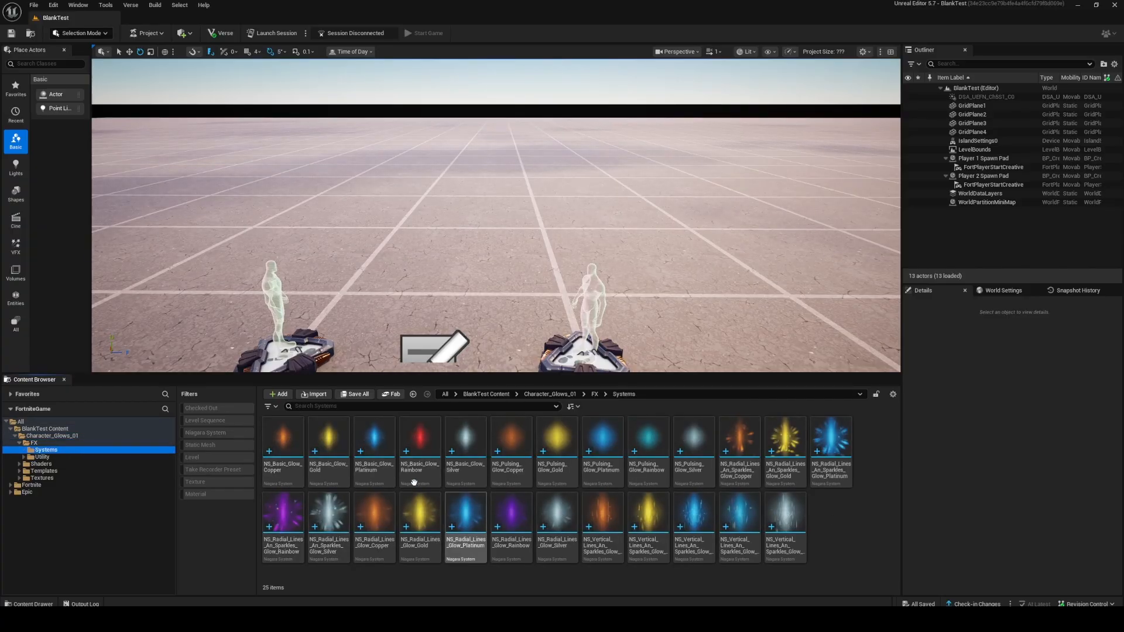
Place the NS_Basic_Glow_Copper, NS_Radial_Lines_An_Sparkles_Glow_Rainbow and NS_Vertical_Lines_An_Sparkles_Glow_Rainbow systems side by side above the spawn pads.
left_click_drag(284, 445, 334, 184)
key("w")
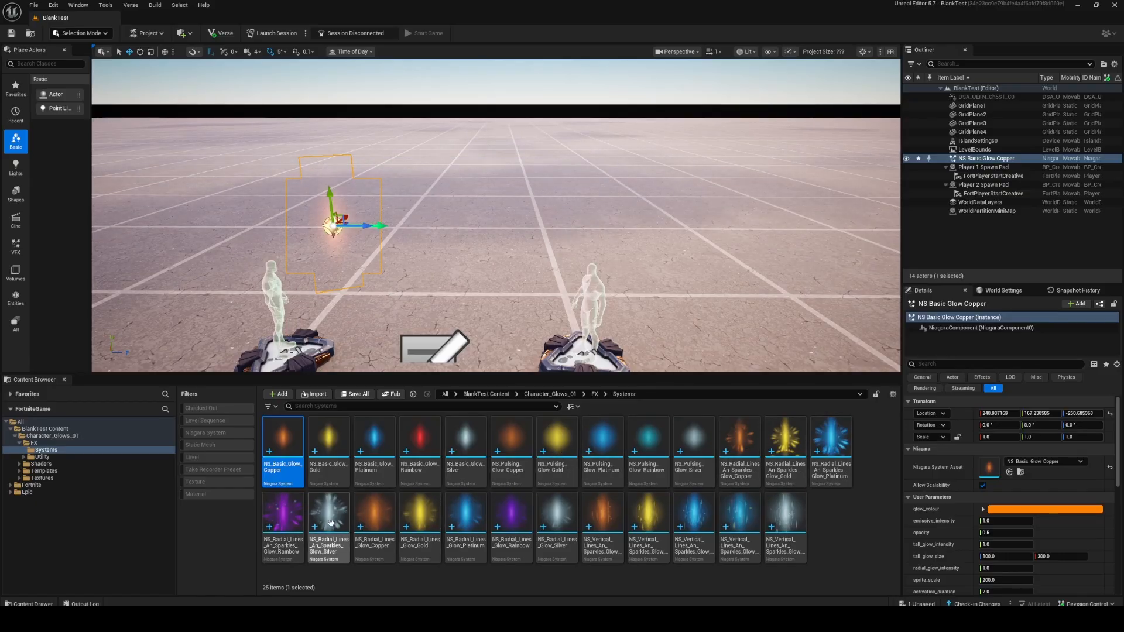
left_click(283, 514)
left_click_drag(283, 514, 443, 205)
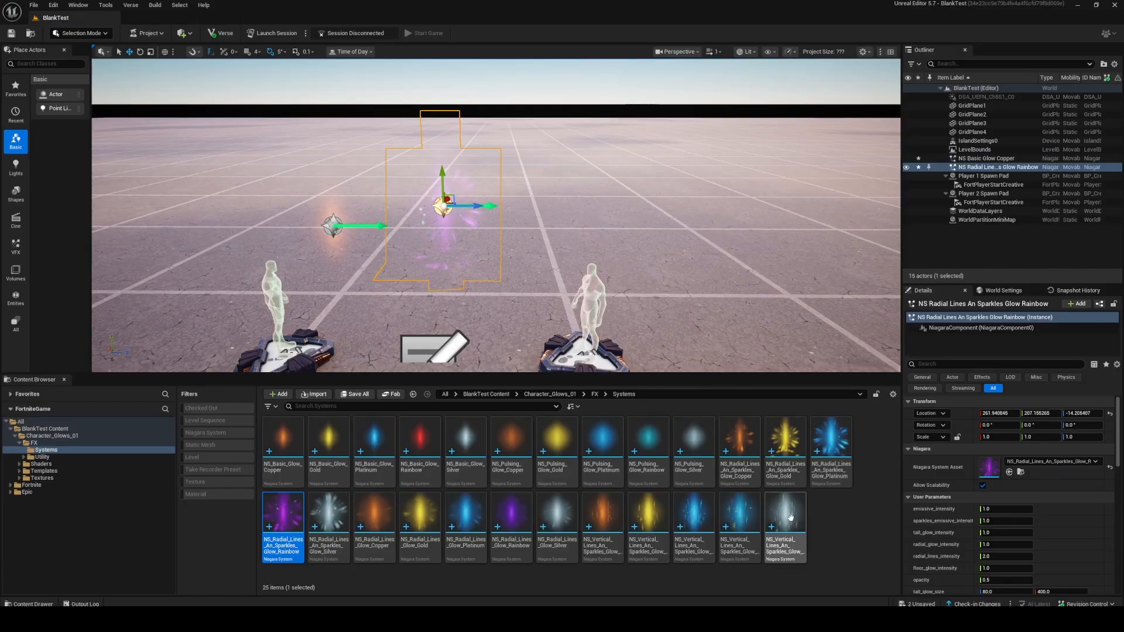
left_click_drag(739, 516, 549, 203)
Line up the three glow effects in height, with Y locations of about 150 for radial, 162 for copper and 152 for vertical.
left_click(443, 205)
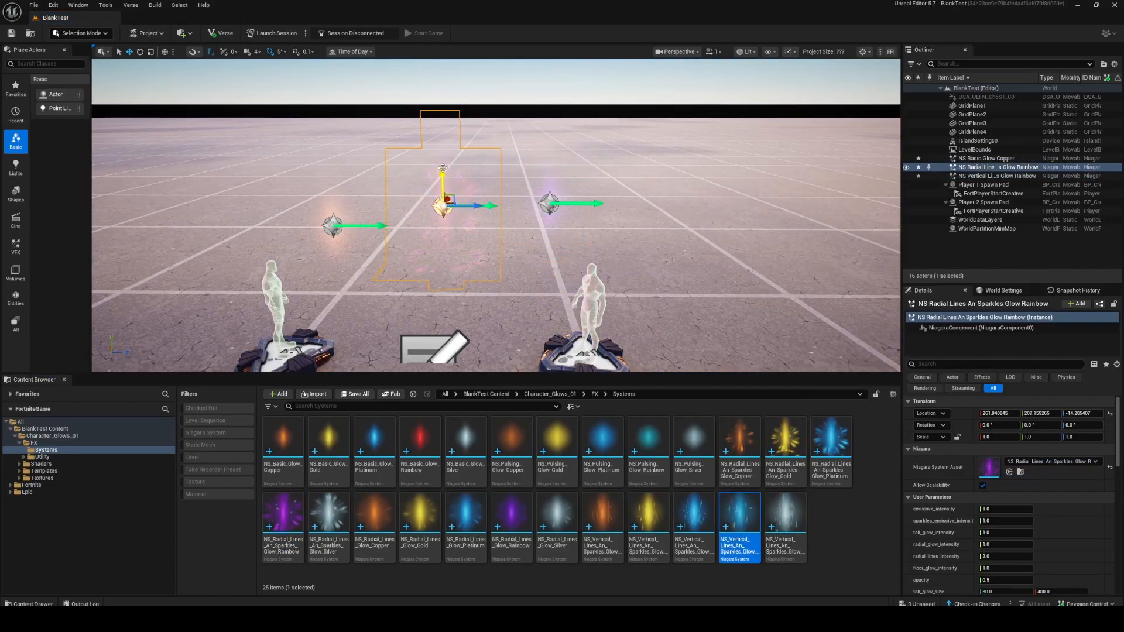
left_click_drag(448, 175, 448, 200)
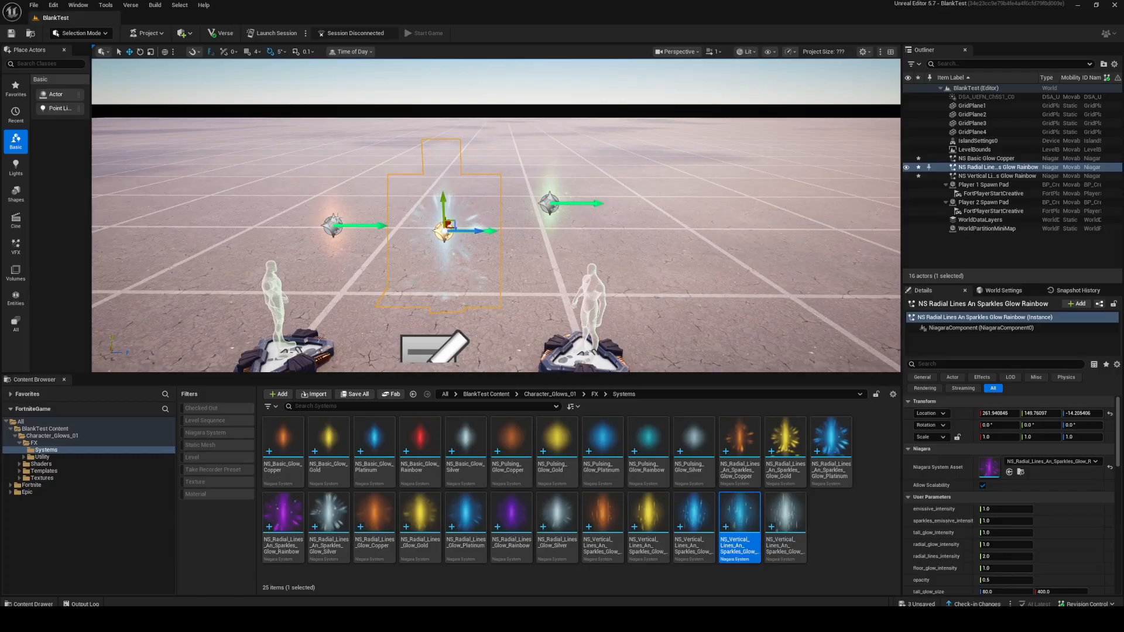
left_click(332, 226)
left_click_drag(329, 196, 331, 185)
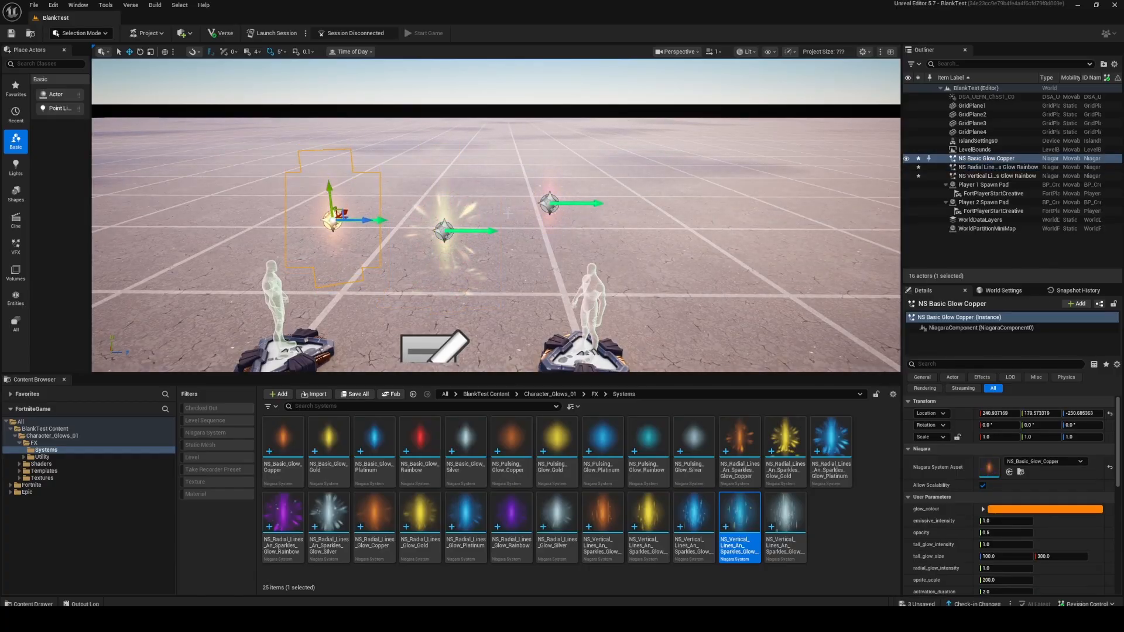
key("f")
left_click_drag(508, 213, 486, 187, "alt")
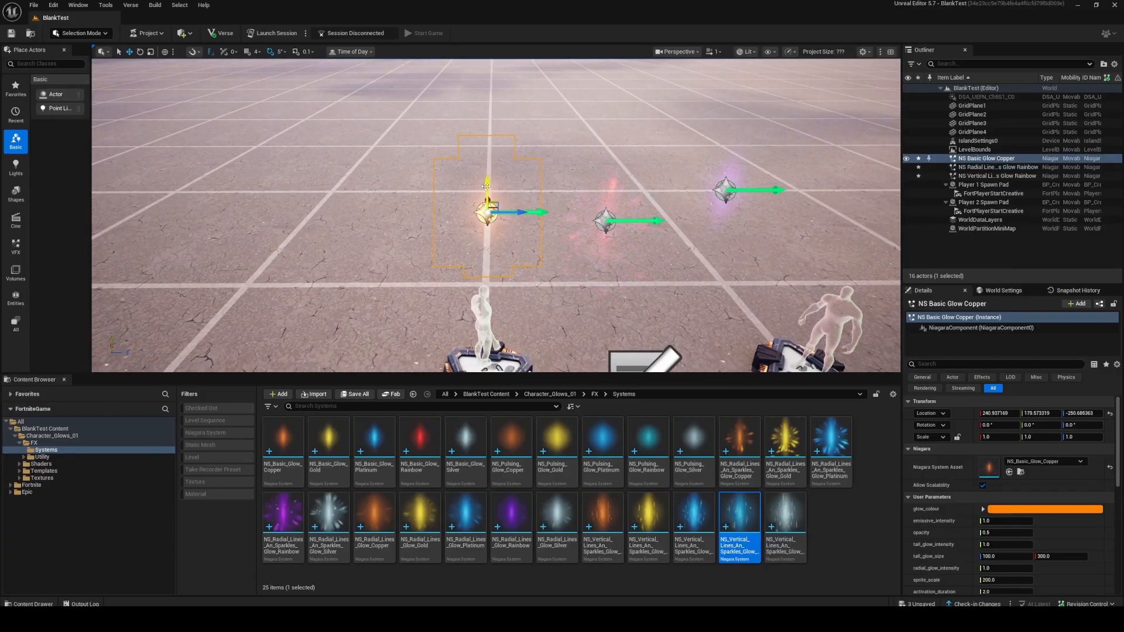
middle_click_drag(489, 195, 365, 195, "alt")
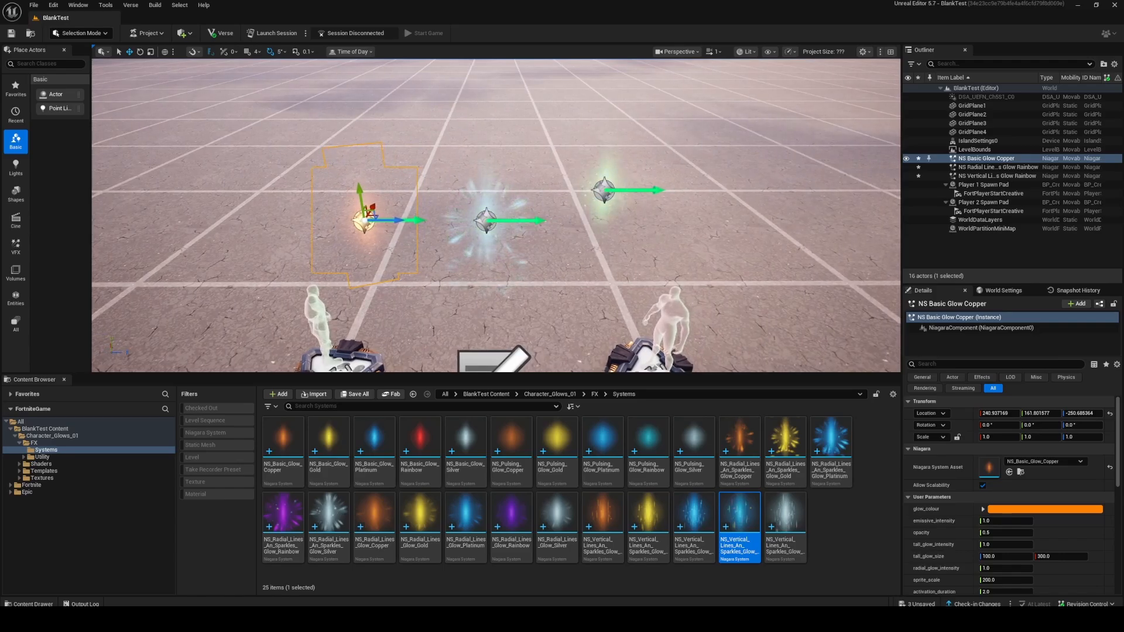
left_click(604, 191)
left_click_drag(609, 160, 610, 192)
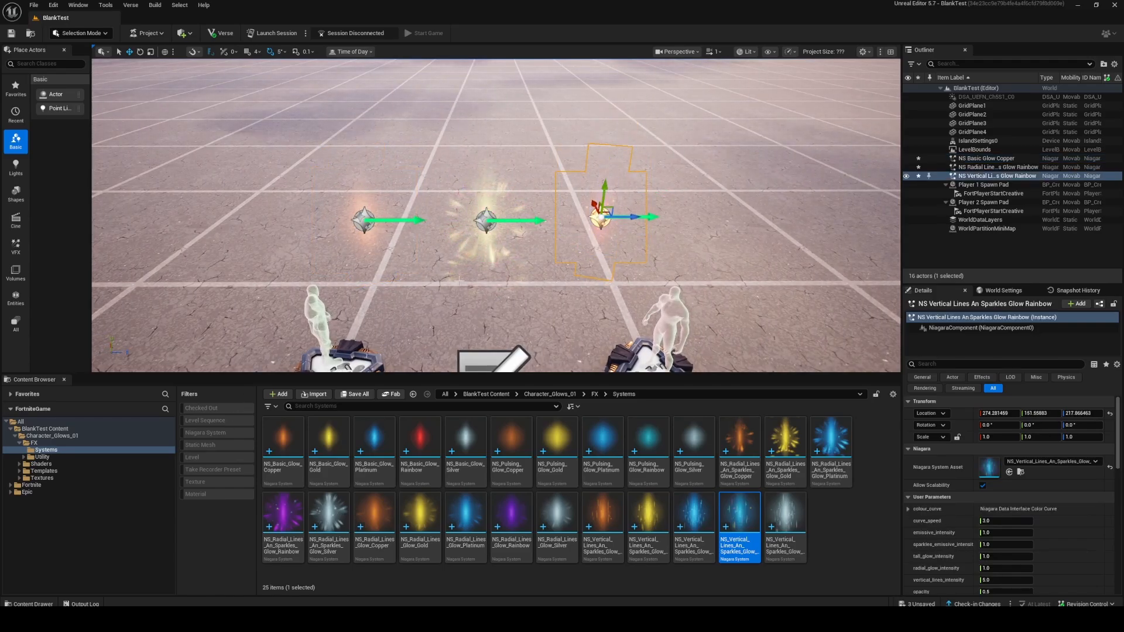
mouse_move(470, 281)
right_mouse_down()
mouse_move(470, 304)
mouse_move(470, 280)
right_mouse_up()
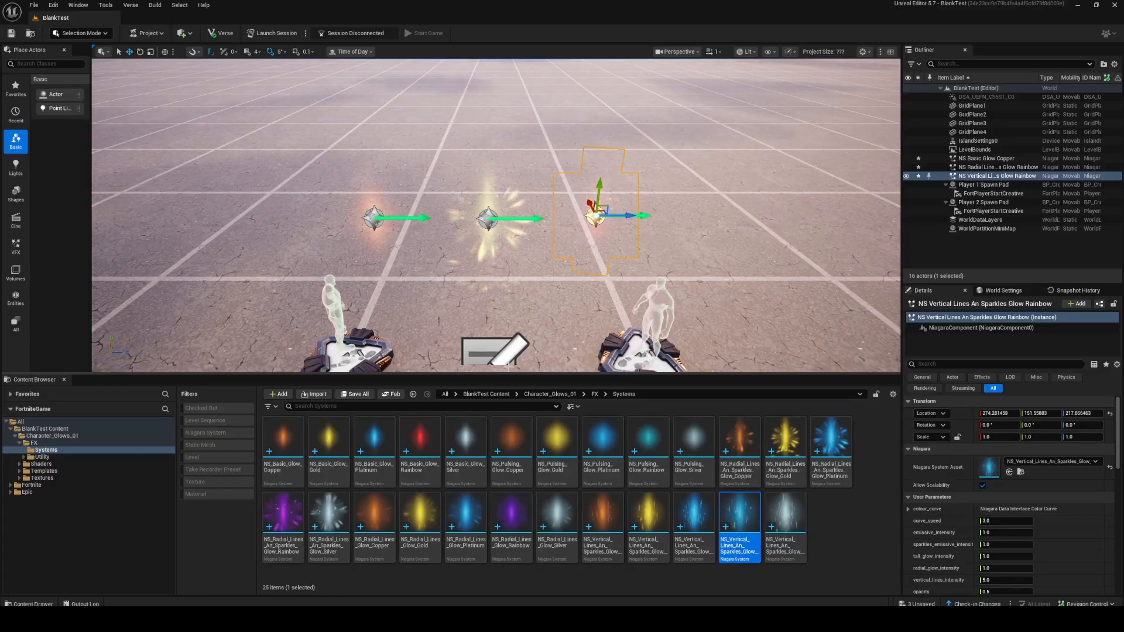
Enlarge the viewport area and delete the NS Basic Glow Copper and vertical lines rainbow glow effects from the level.
left_click_drag(513, 375, 513, 450)
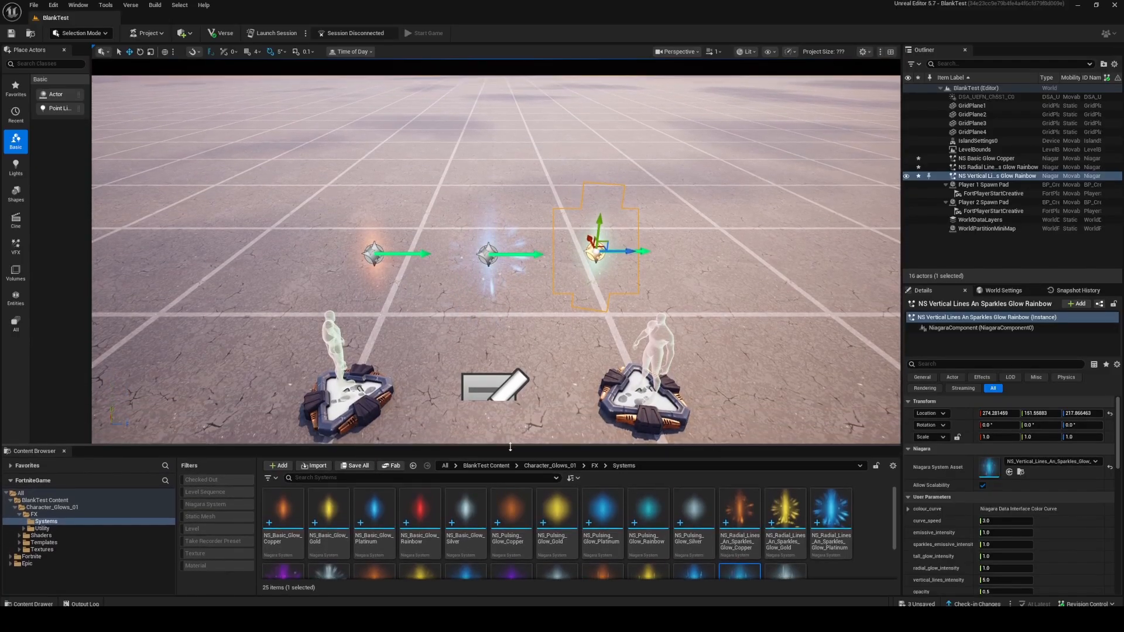
scroll(493, 256, "up", 4)
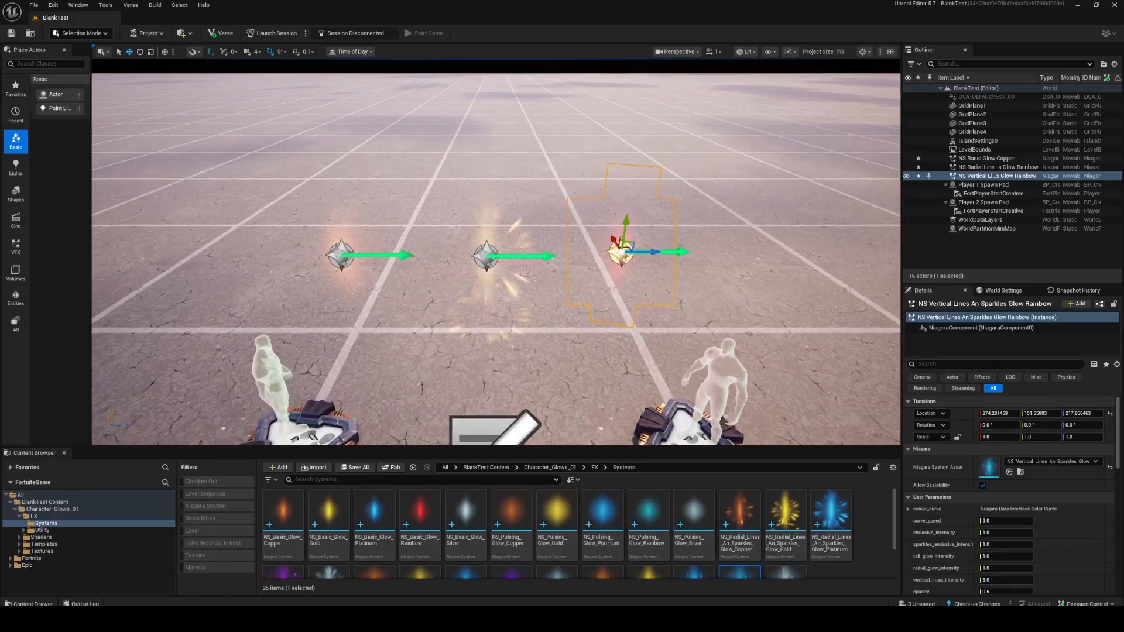
left_click(493, 257)
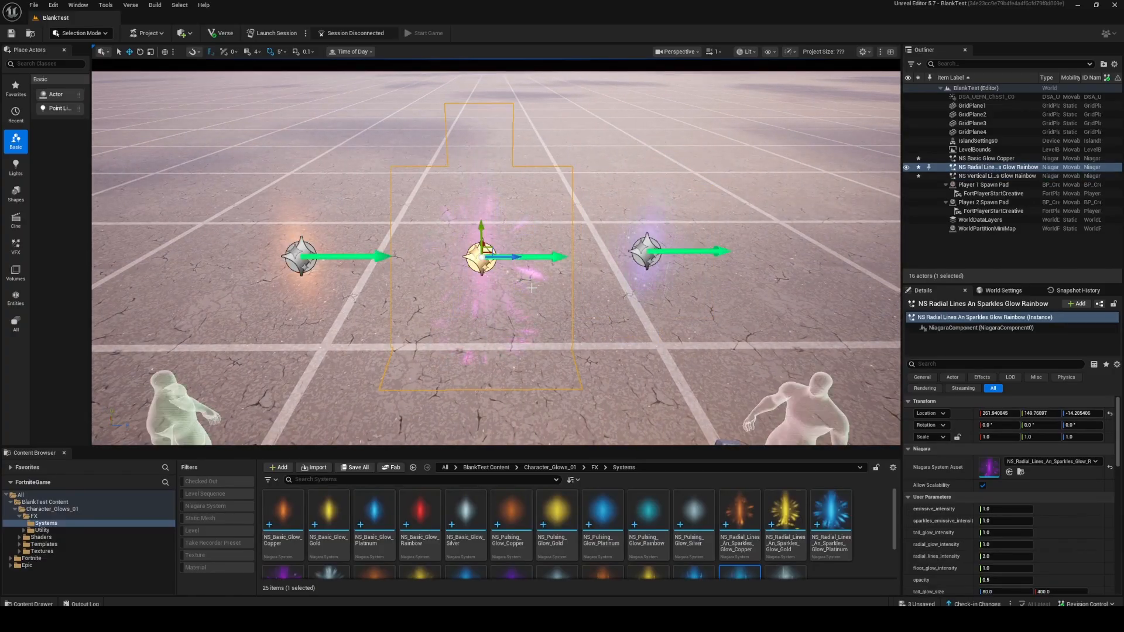
left_click(299, 256)
left_click(647, 252, "ctrl")
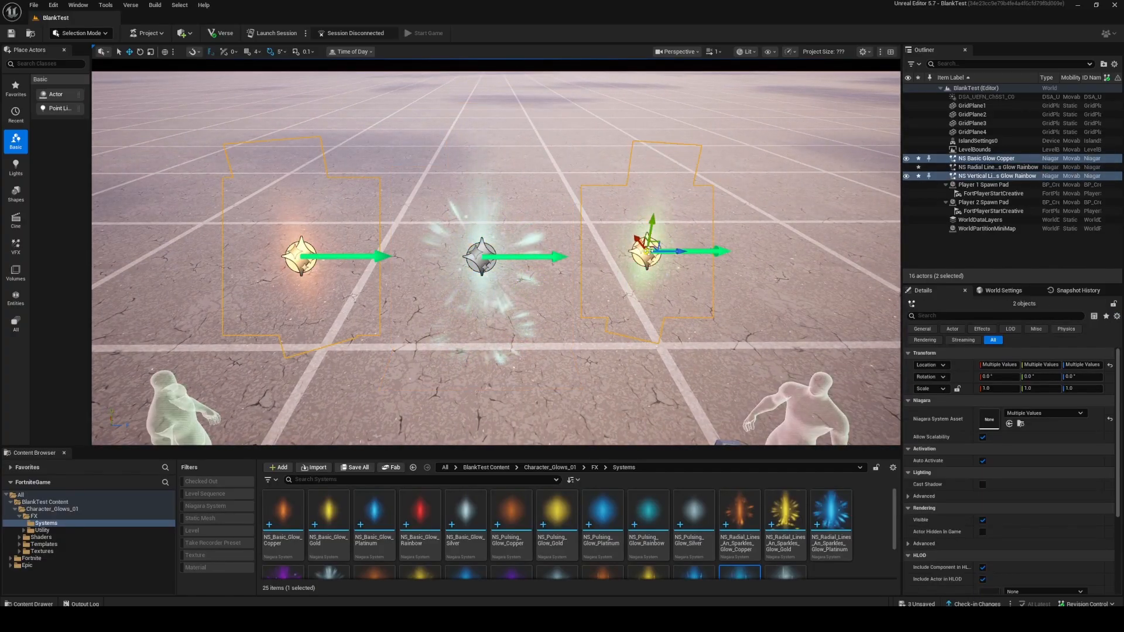
key("Delete")
Select the radial lines rainbow glow and enlarge the details area to show more of its user parameters.
left_click(480, 257)
scroll(480, 258, "up", 2)
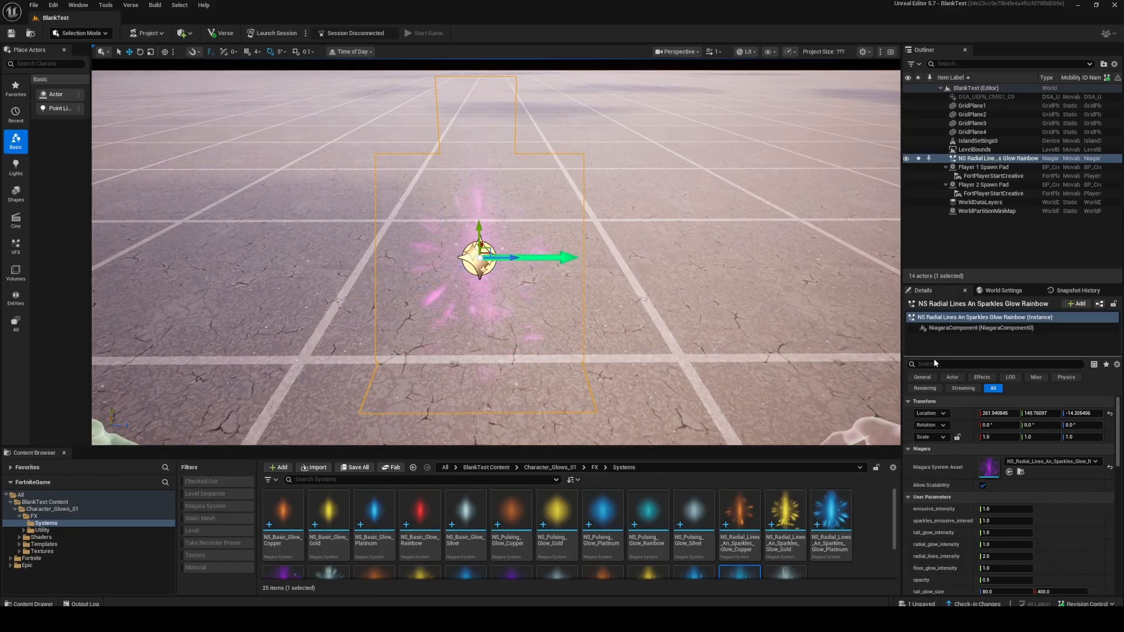
left_click_drag(983, 284, 980, 187)
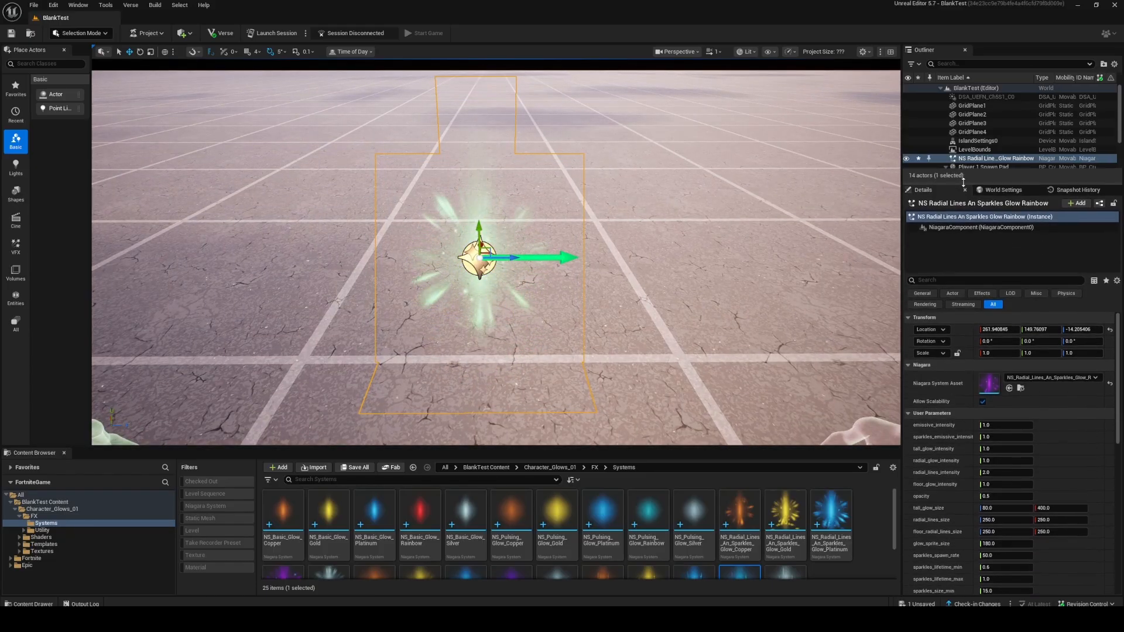
Set the emissive_intensity of the radial lines rainbow glow to 5.
scroll(943, 507, "down", 3)
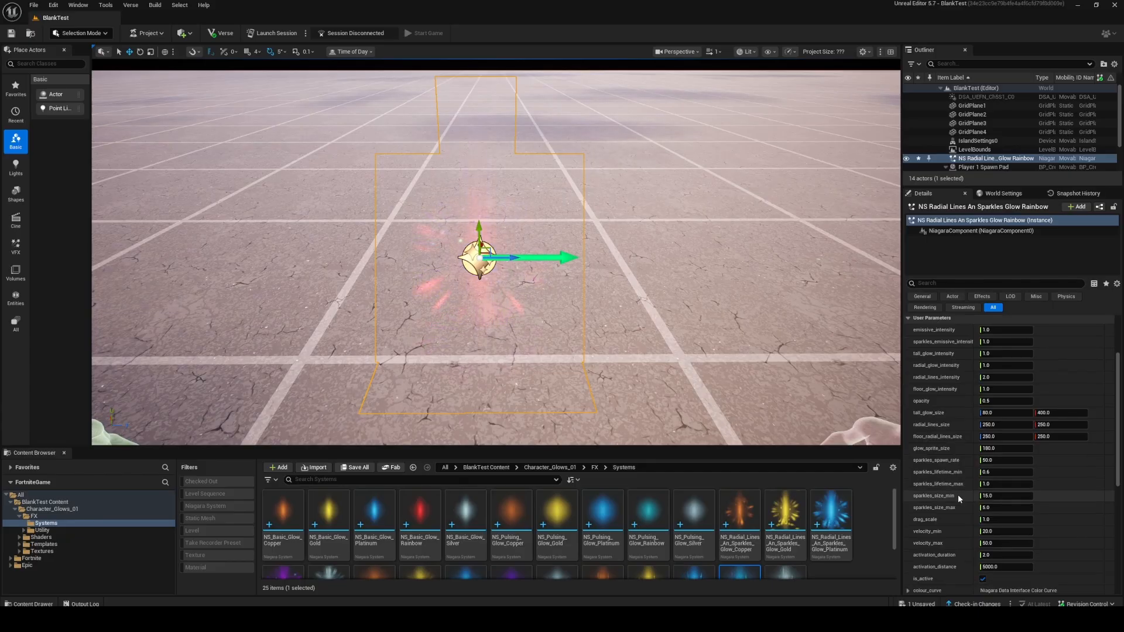
scroll(951, 350, "up", 1)
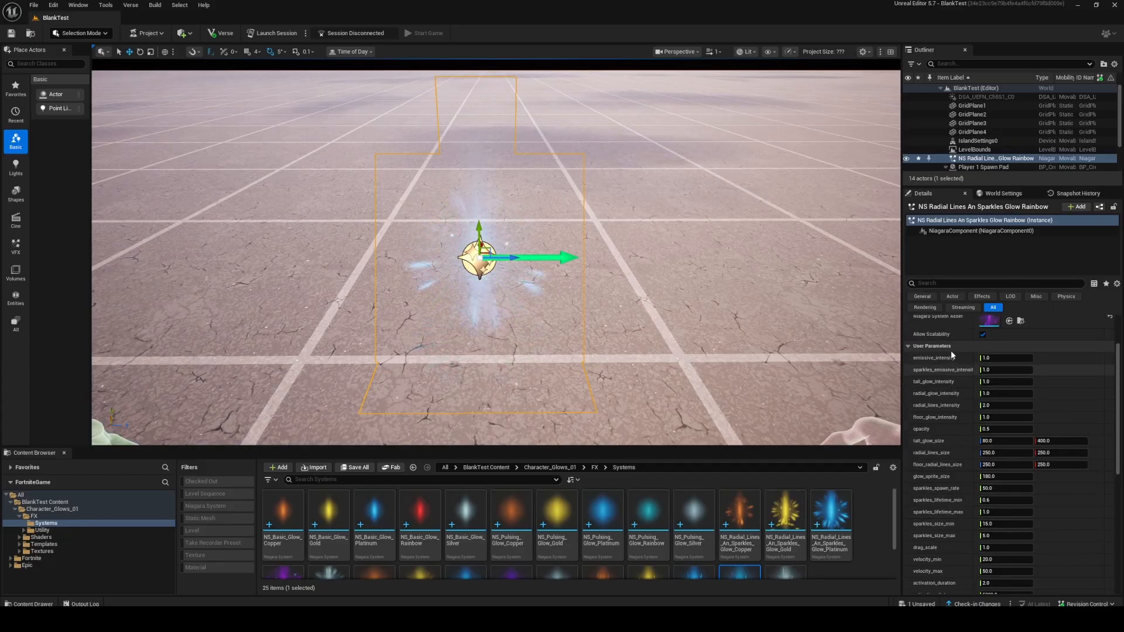
left_click(1017, 373)
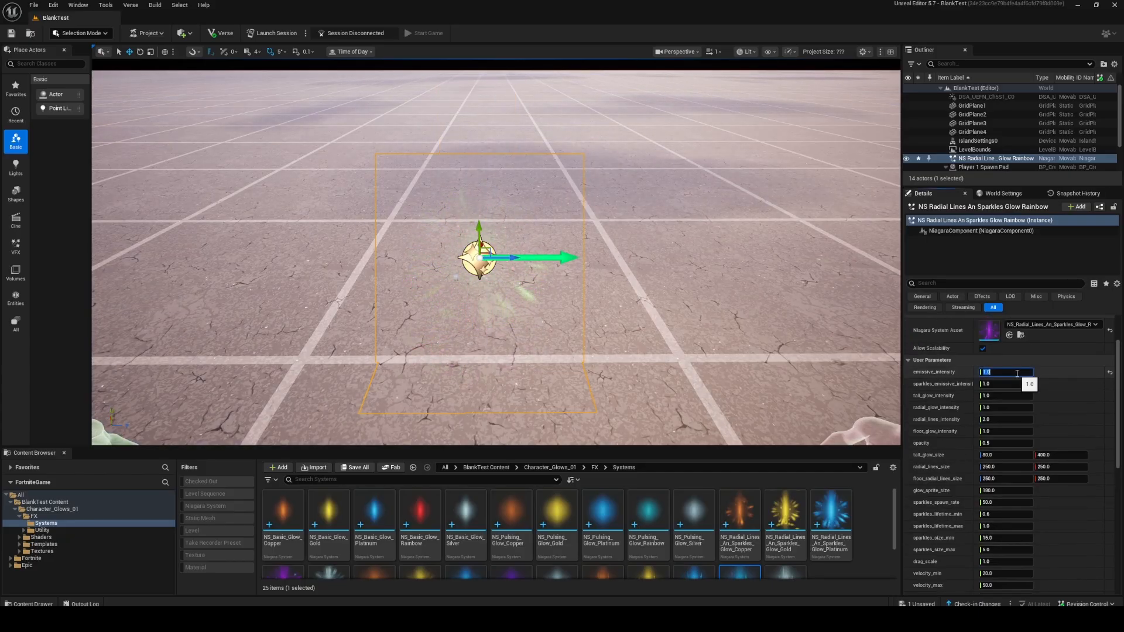
type("5")
key("Return")
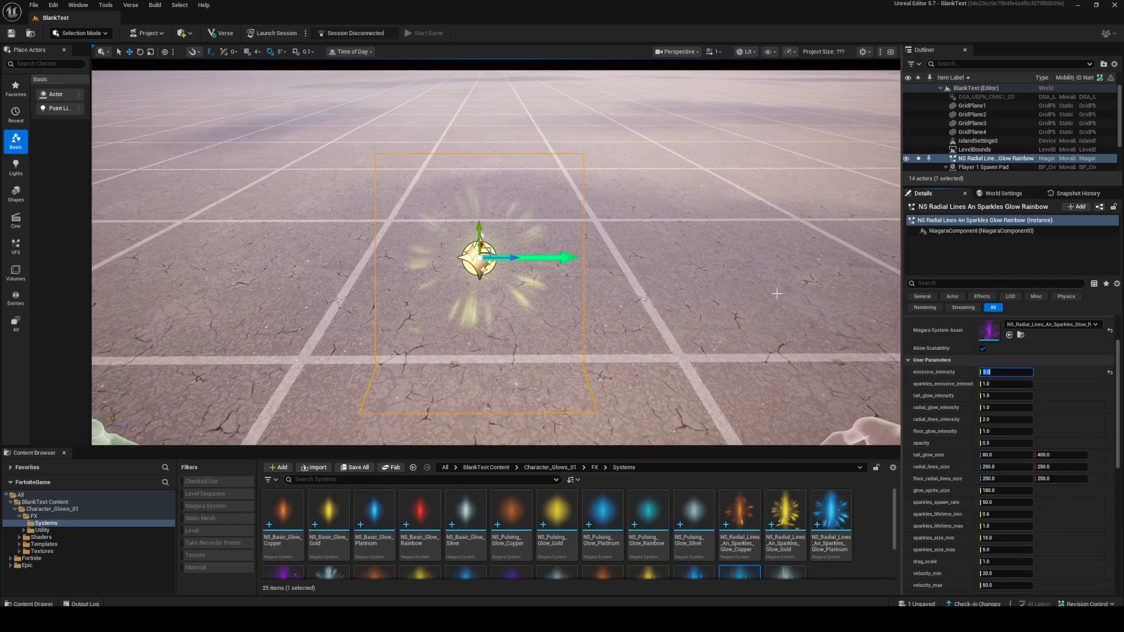
scroll(607, 261, "down", 3)
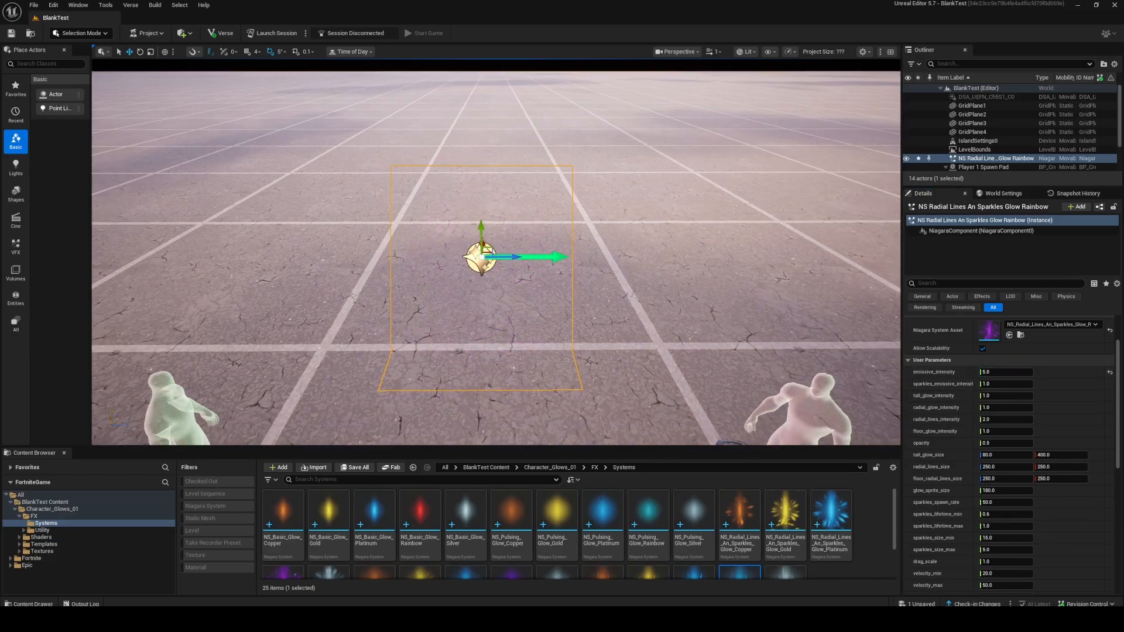
scroll(606, 281, "up", 2)
Try an emissive_intensity of 50 on the glow and inspect its brightness in the level.
left_click(1017, 373)
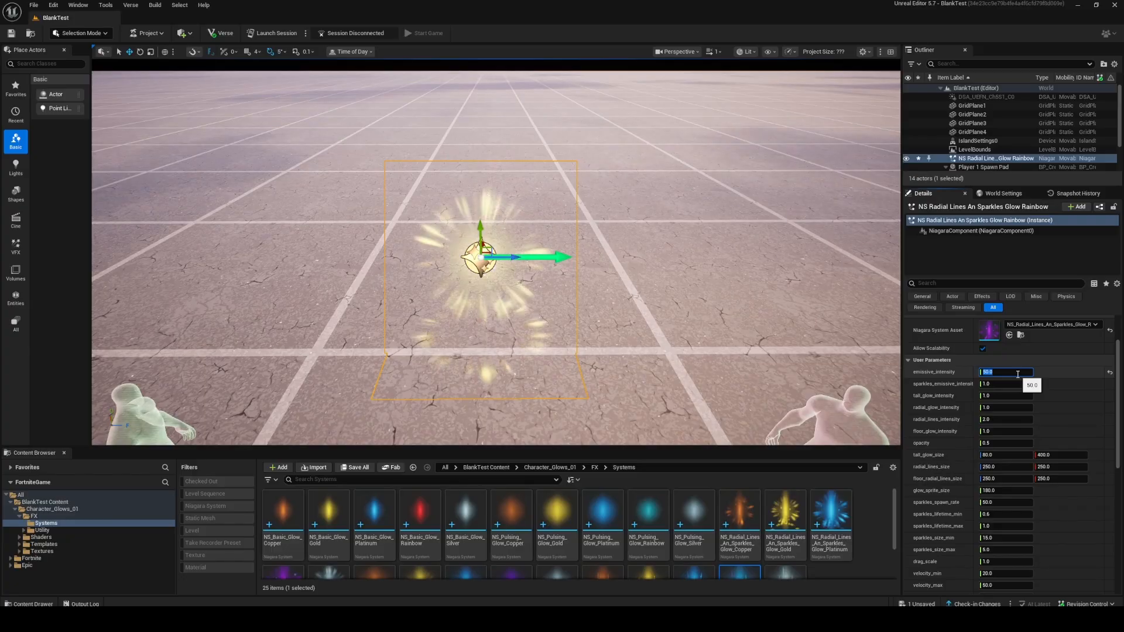
key("Return")
scroll(644, 284, "up", 2)
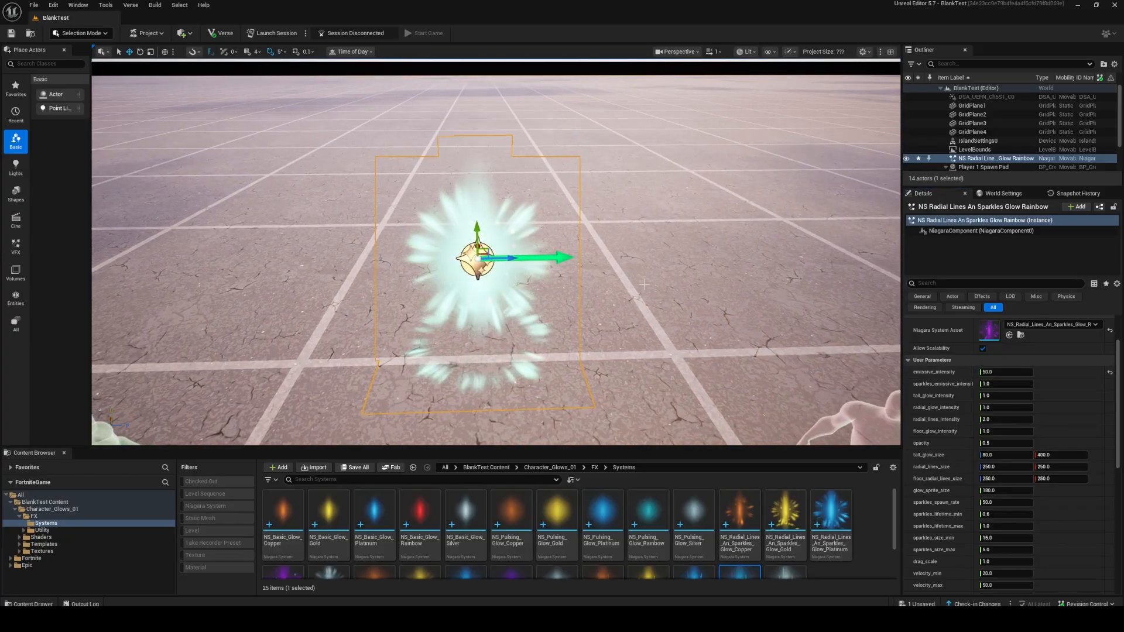
left_click_drag(644, 284, 656, 253, "alt")
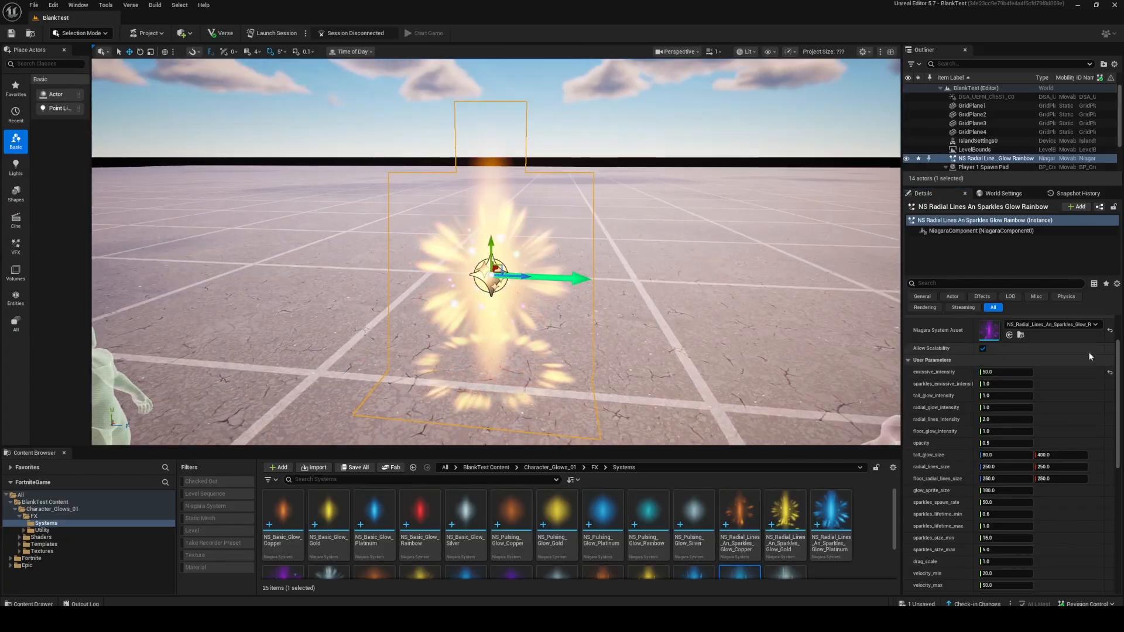
Return the emissive_intensity to 5 and widen the parameter name column so long names are readable.
left_click(1004, 372)
type("5")
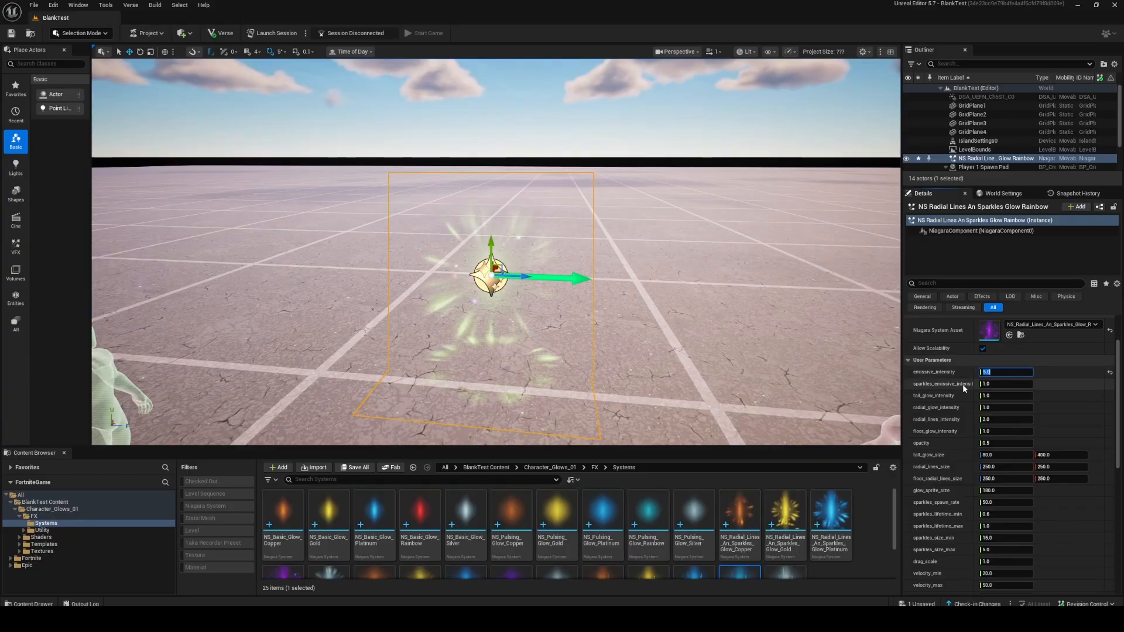
left_click_drag(977, 384, 996, 384)
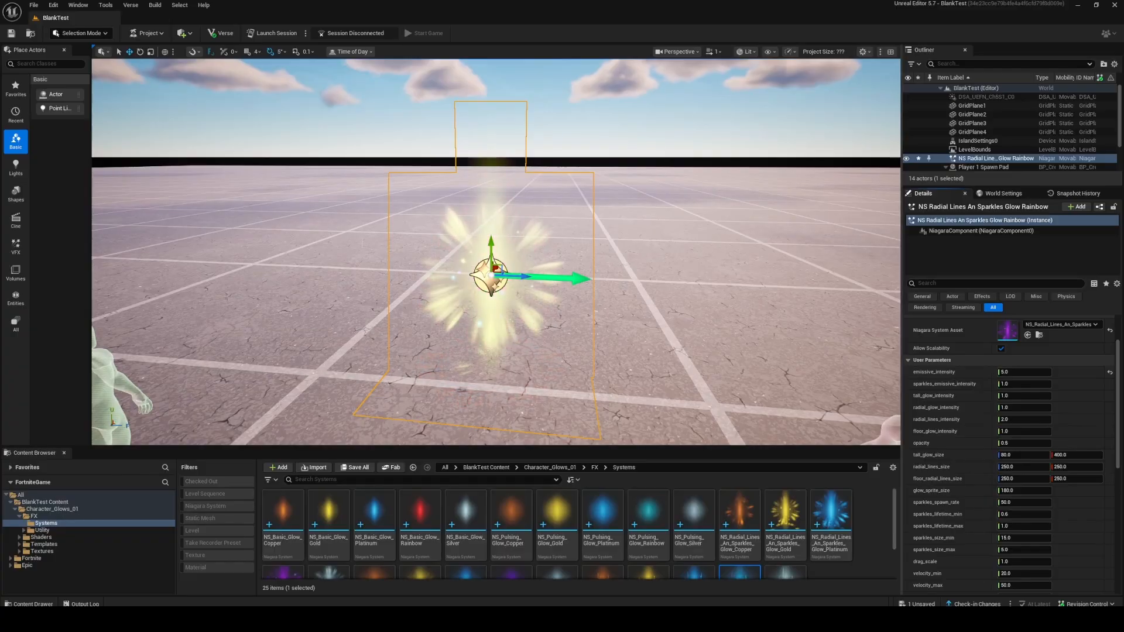
Try a tall_glow_size Y value of 1000 and inspect the taller glow in the level.
scroll(981, 361, "down", 1)
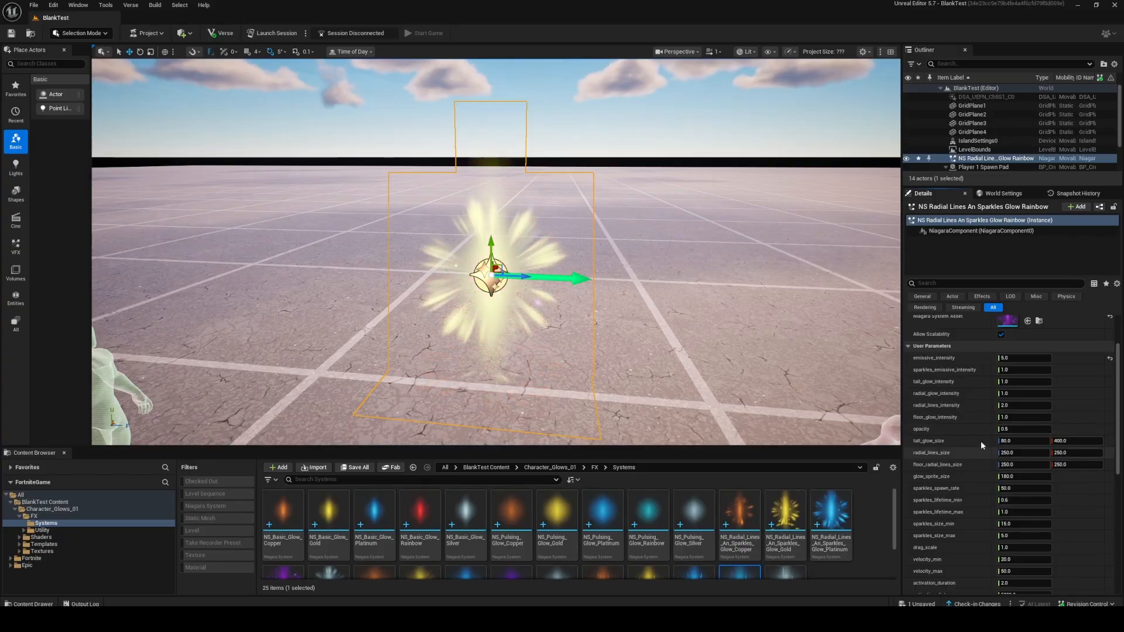
left_click(1033, 431)
scroll(958, 463, "down", 1)
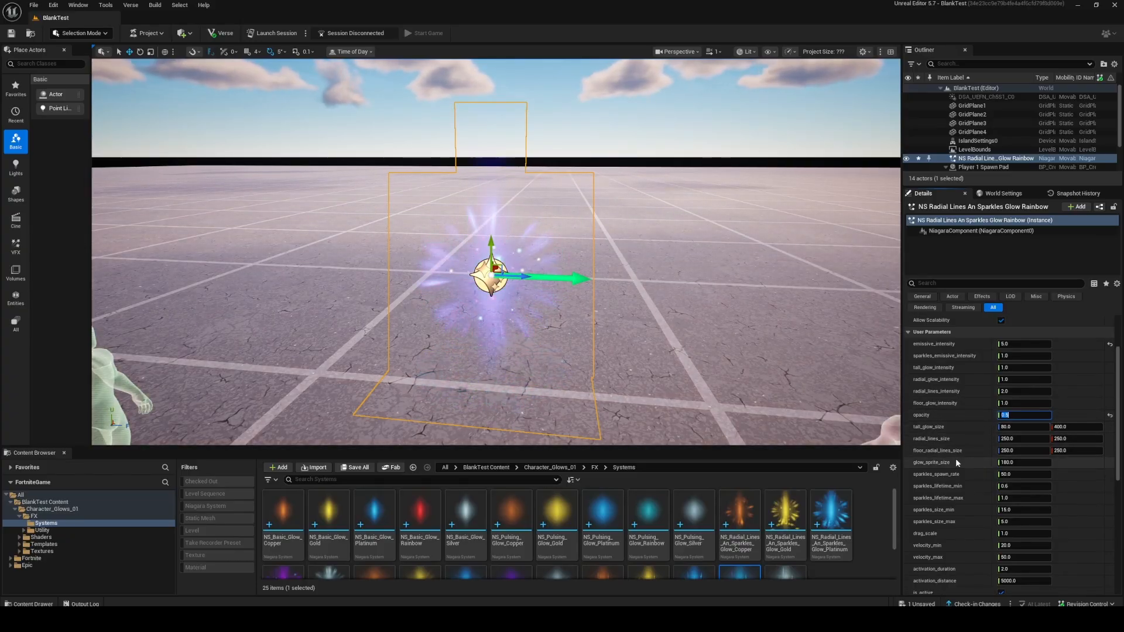
left_click(1008, 428)
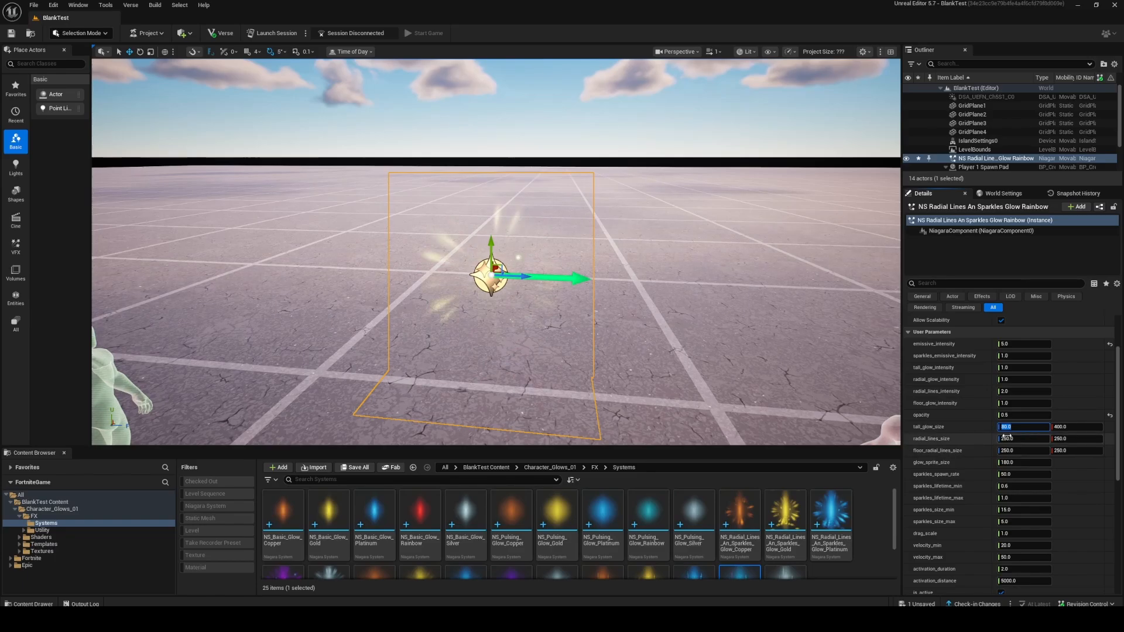
scroll(814, 412, "down", 6)
scroll(814, 411, "up", 6)
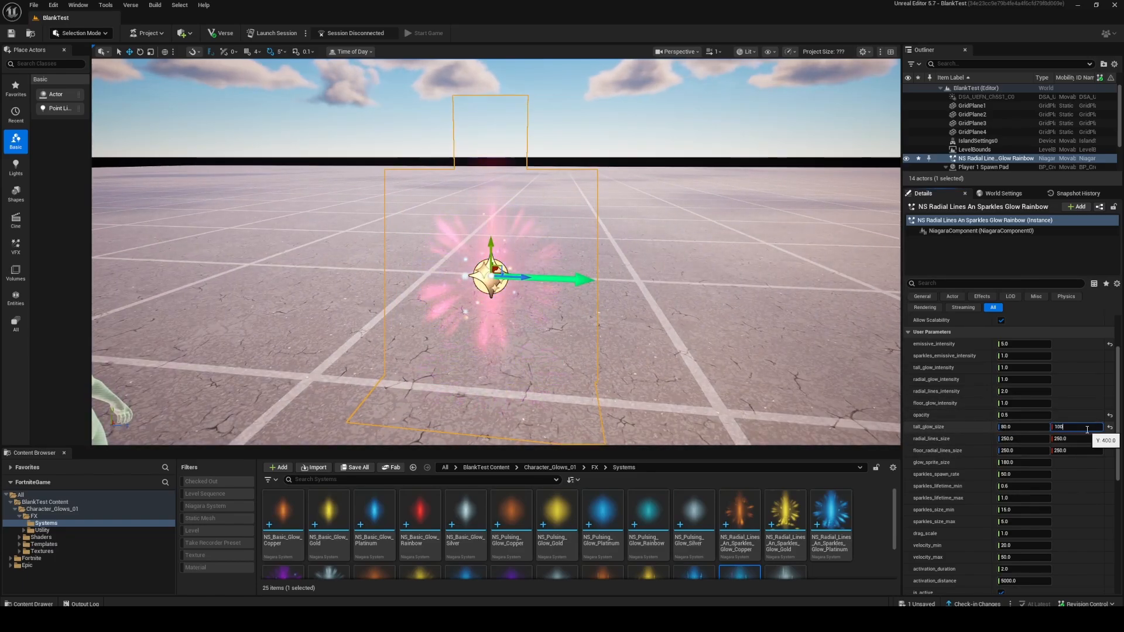
scroll(808, 404, "down", 4)
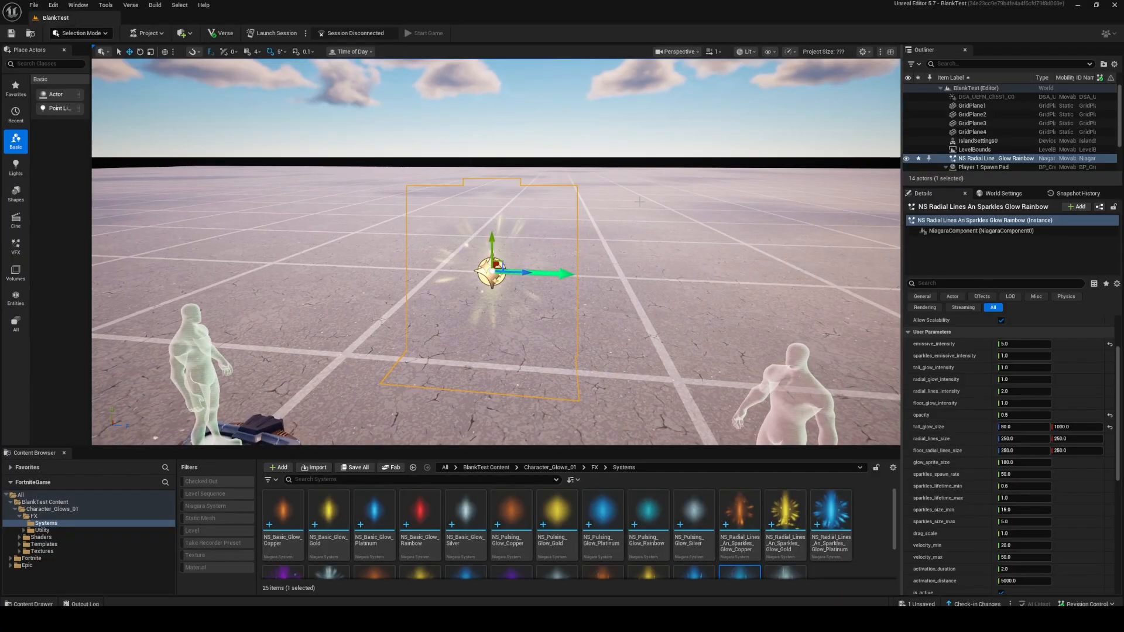
left_click_drag(808, 404, 782, 378, "alt")
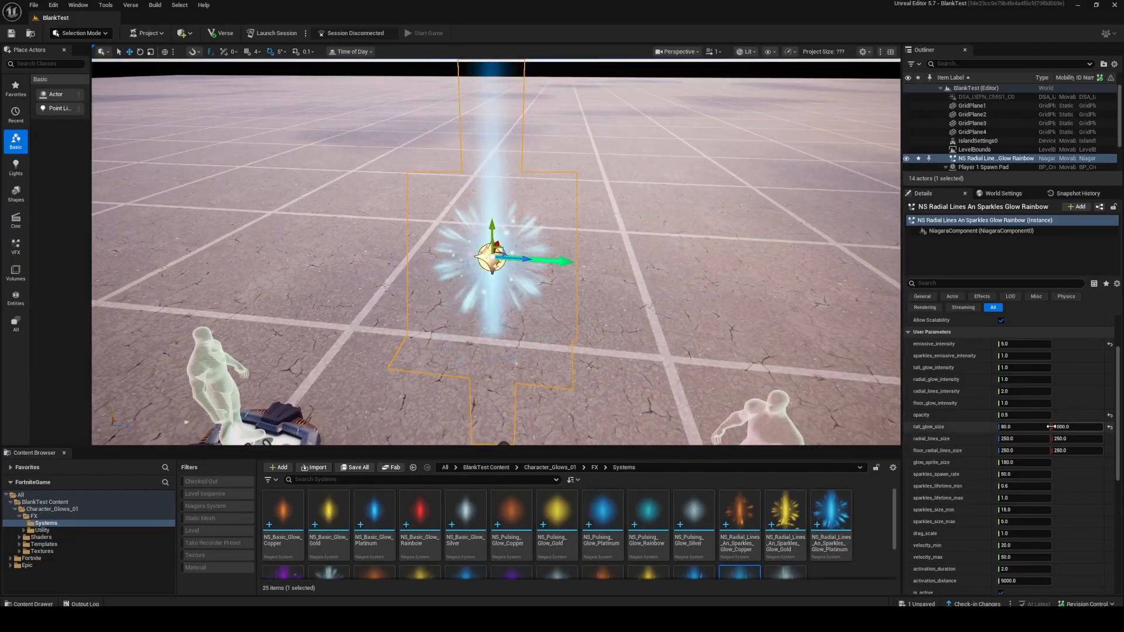
Return the Y value of tall_glow_size to 400.
left_click(1089, 426)
type("400")
key("Return")
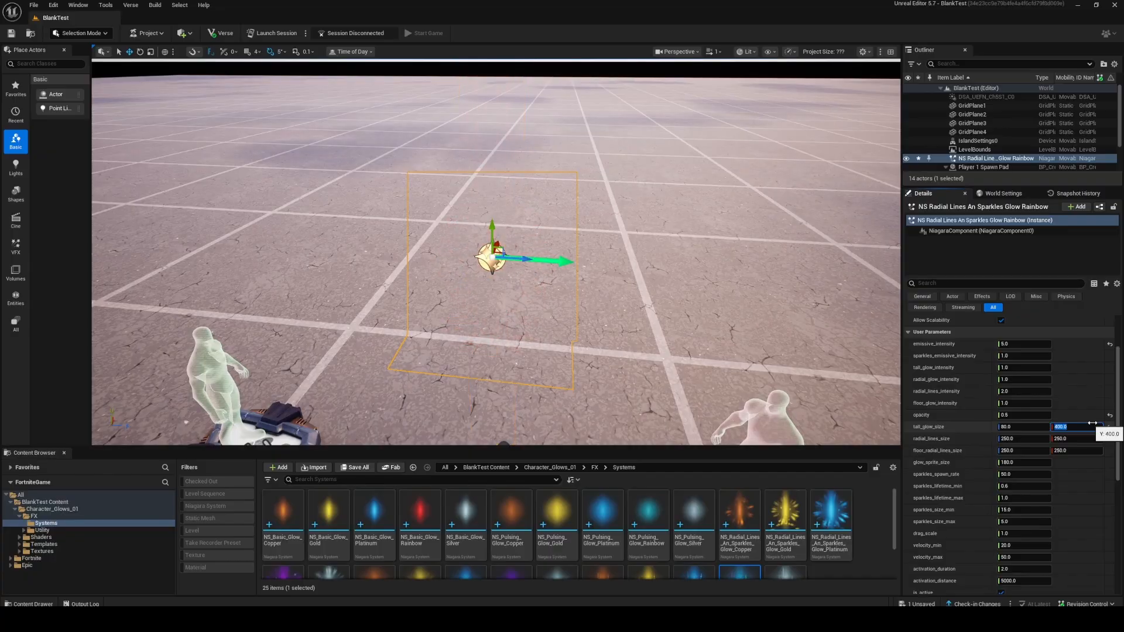
Set radial_lines_size to 600 by 600 and inspect the larger radial lines around the spawn pads.
left_click(1037, 439)
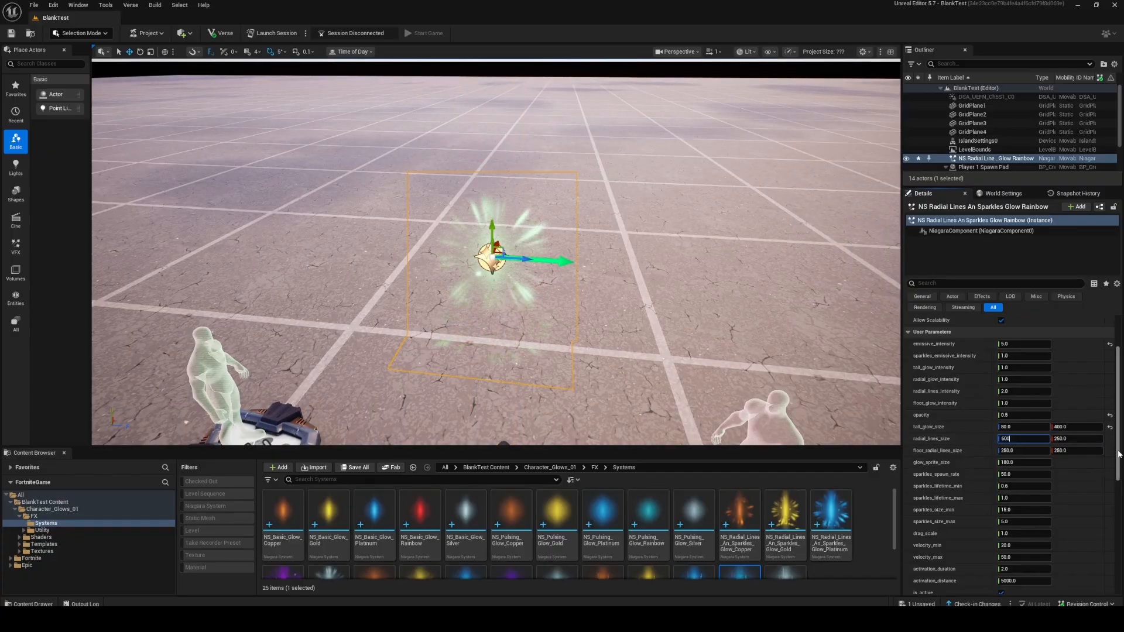
type("600")
key("Return")
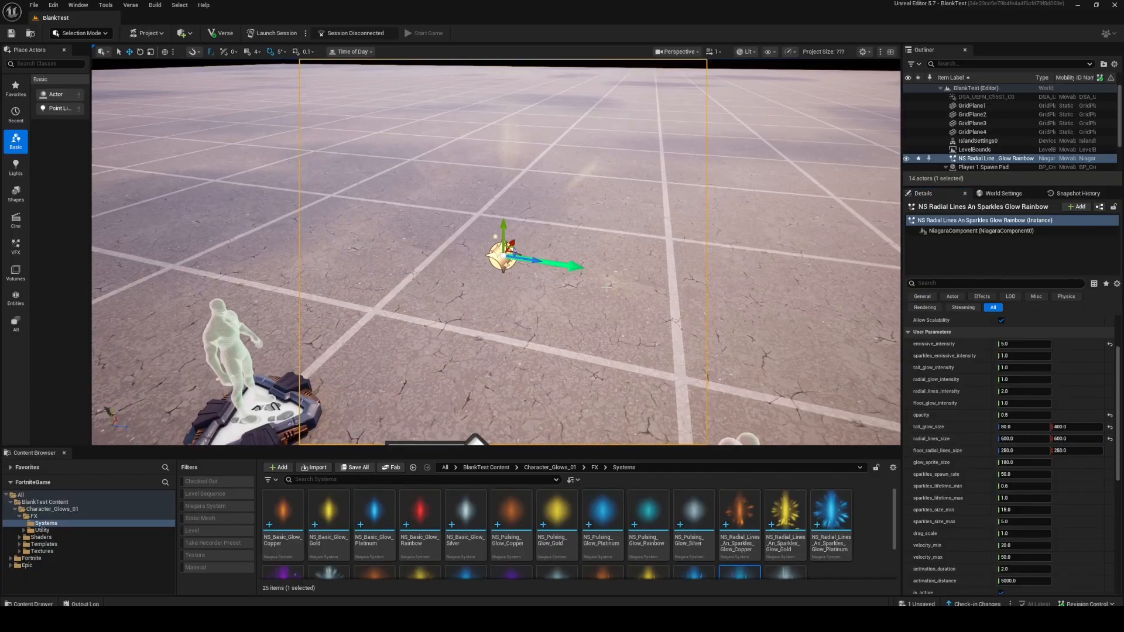
key("f")
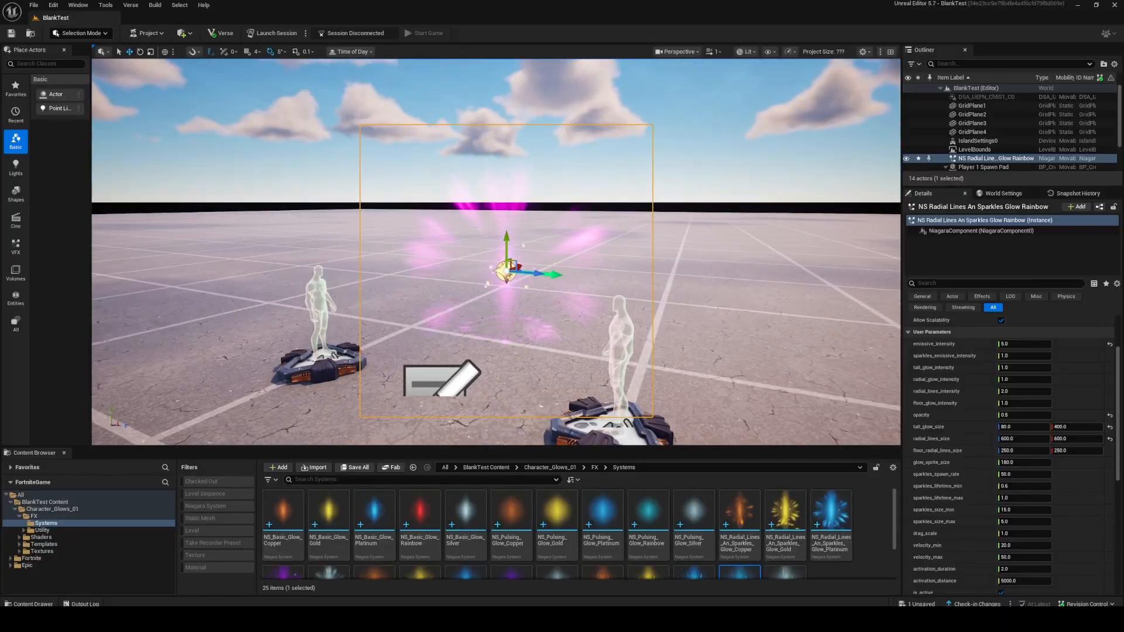
Expand the colour curve and try curve_speed values of 0.1 and 0.5 before settling on 1.0.
scroll(992, 460, "down", 5)
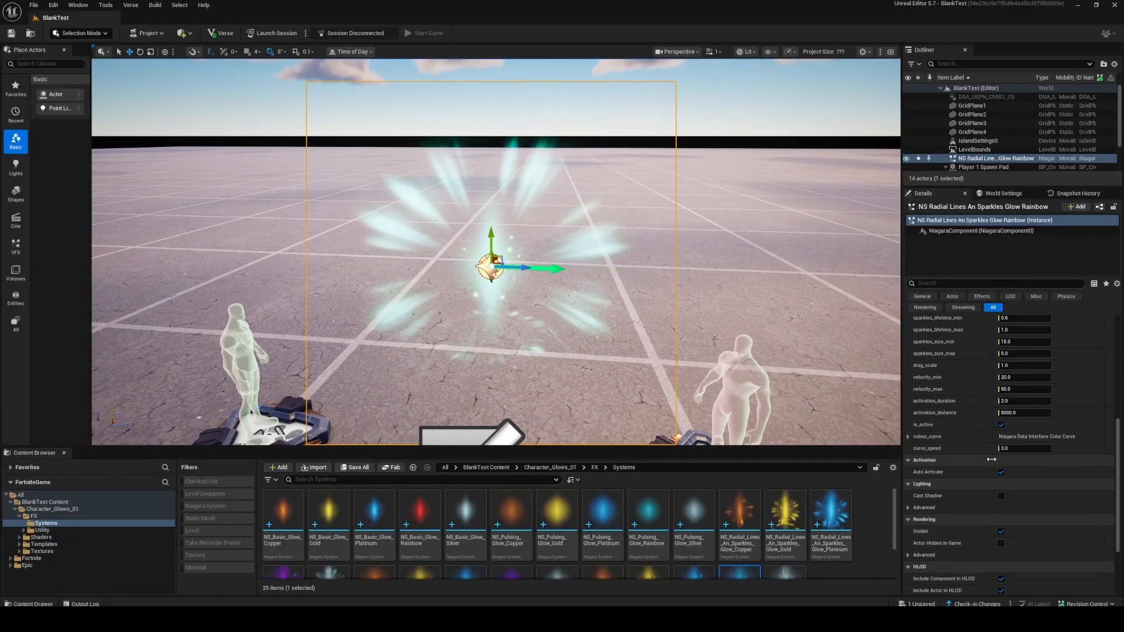
left_click(910, 437)
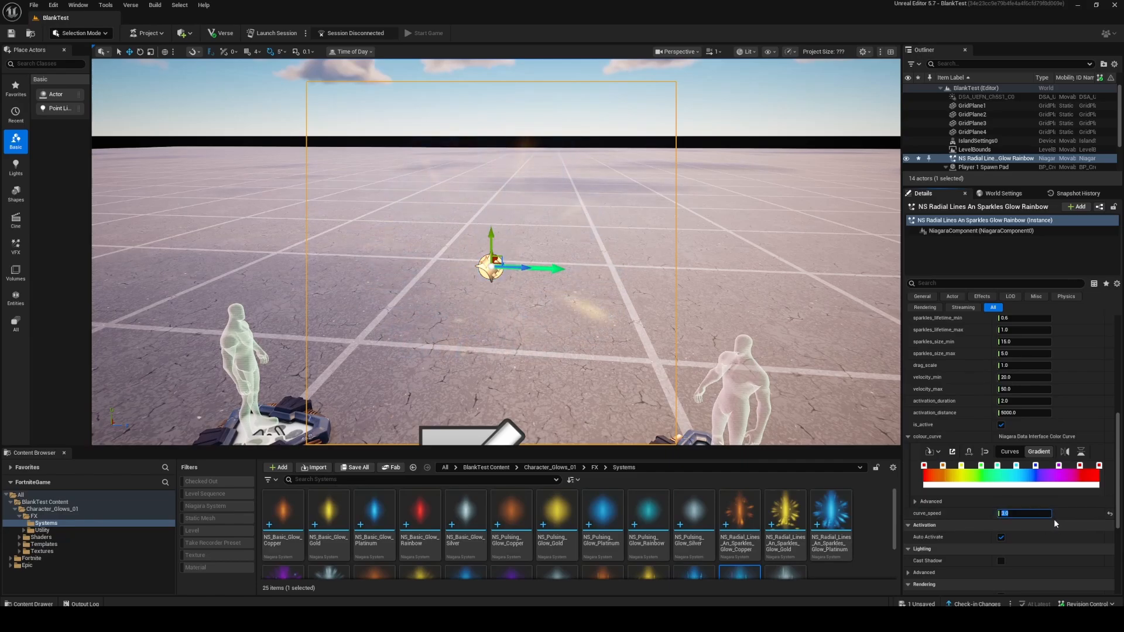
type("110")
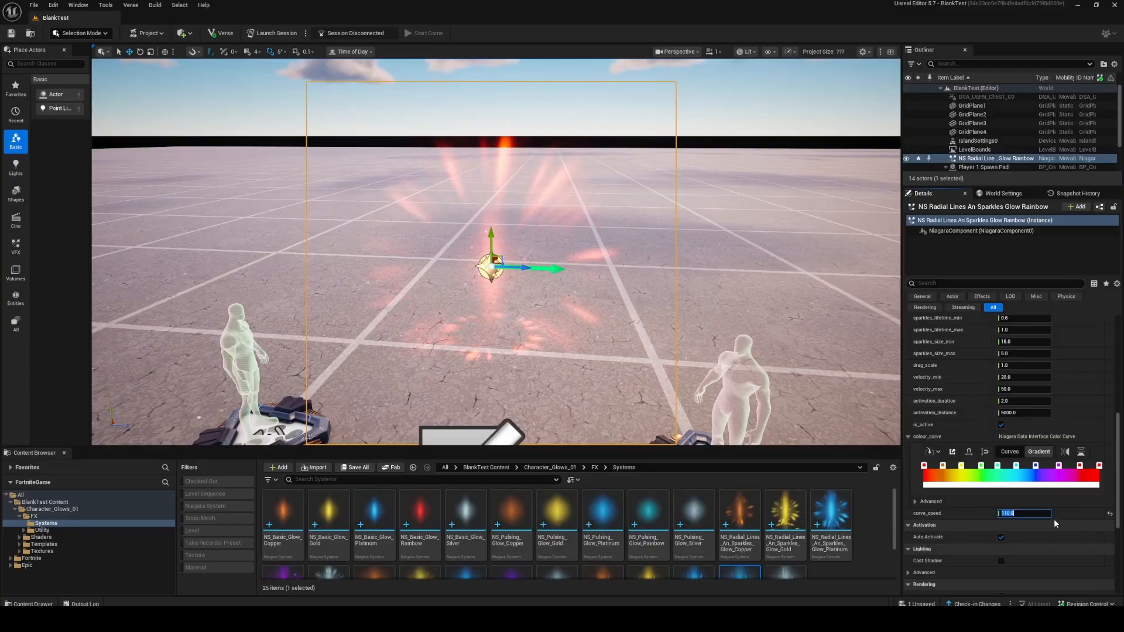
type(".1")
key("Return")
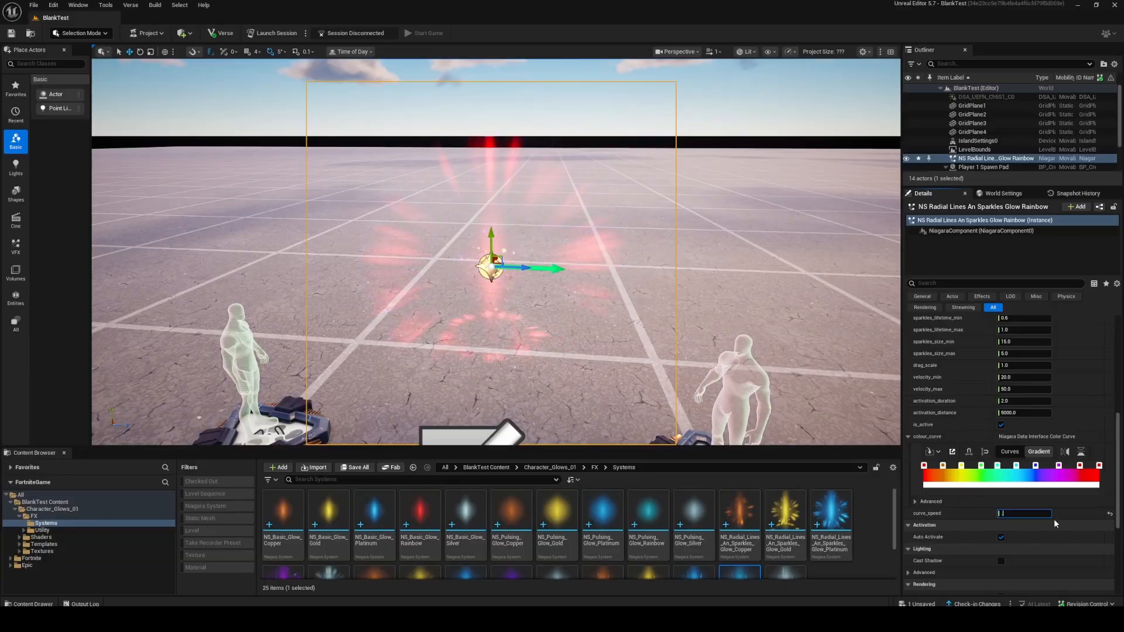
type("0.5")
key("Return")
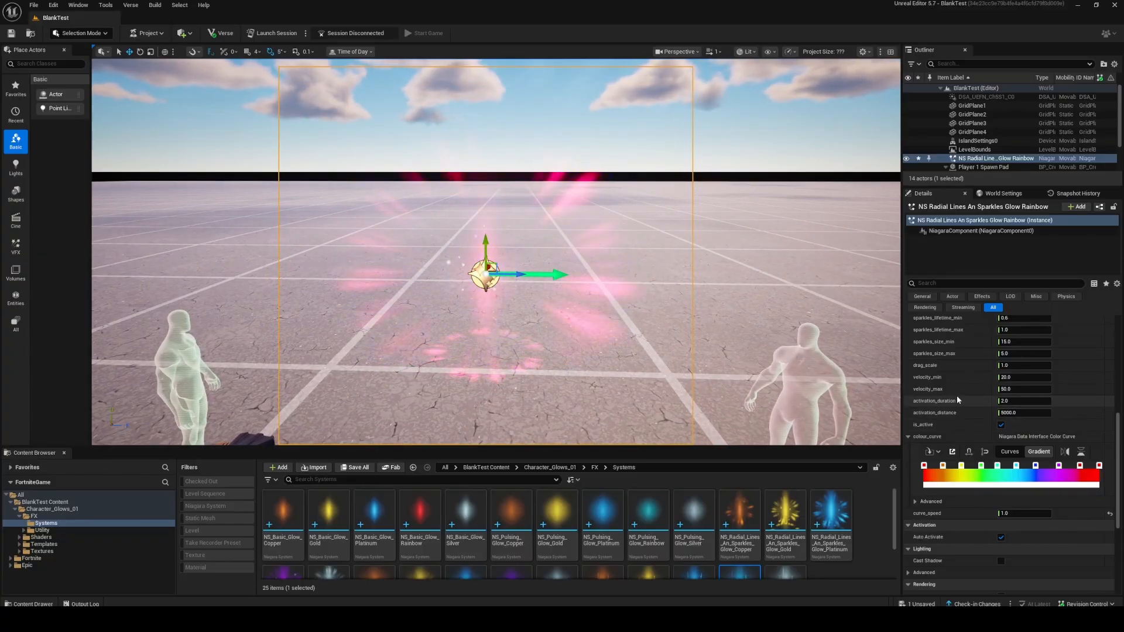
Set activation_distance to 1000 and test the glow's activation from far away and close up.
left_click(1029, 413)
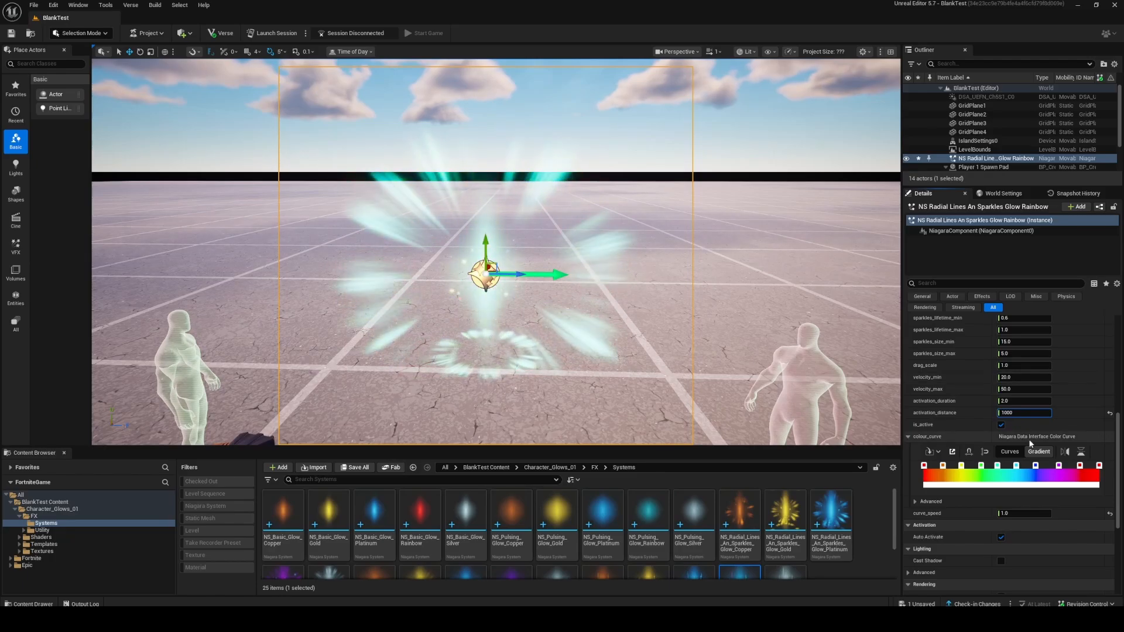
key("s")
right_click_drag(734, 280, 734, 280)
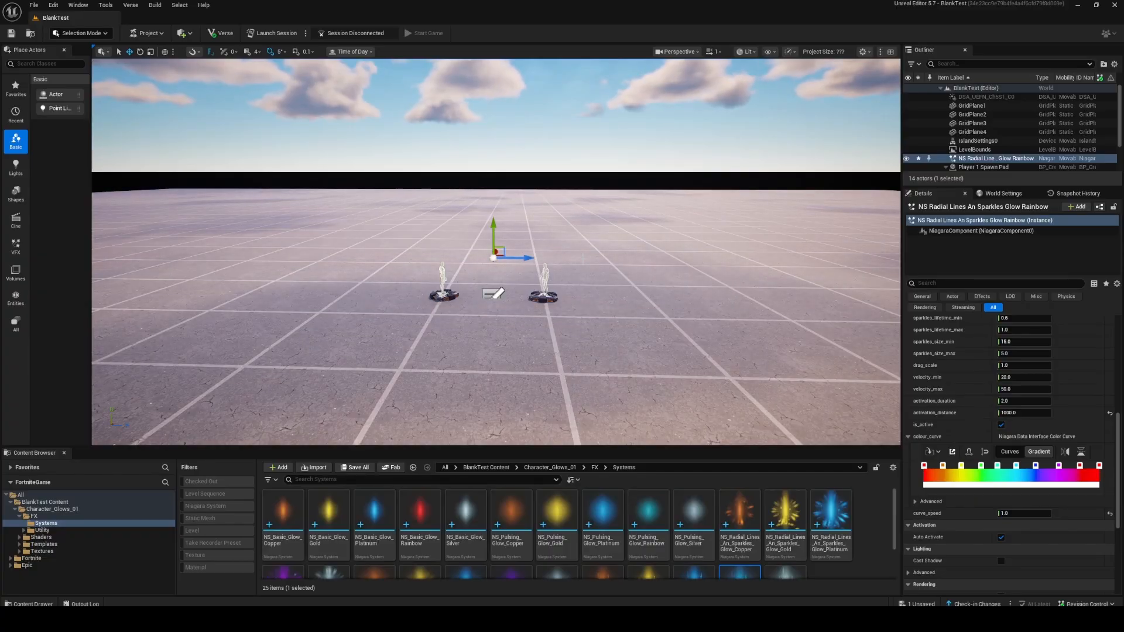
key("w")
right_click_drag(580, 257, 580, 258)
right_click(933, 257)
right_click_drag(671, 240, 671, 240)
key("w")
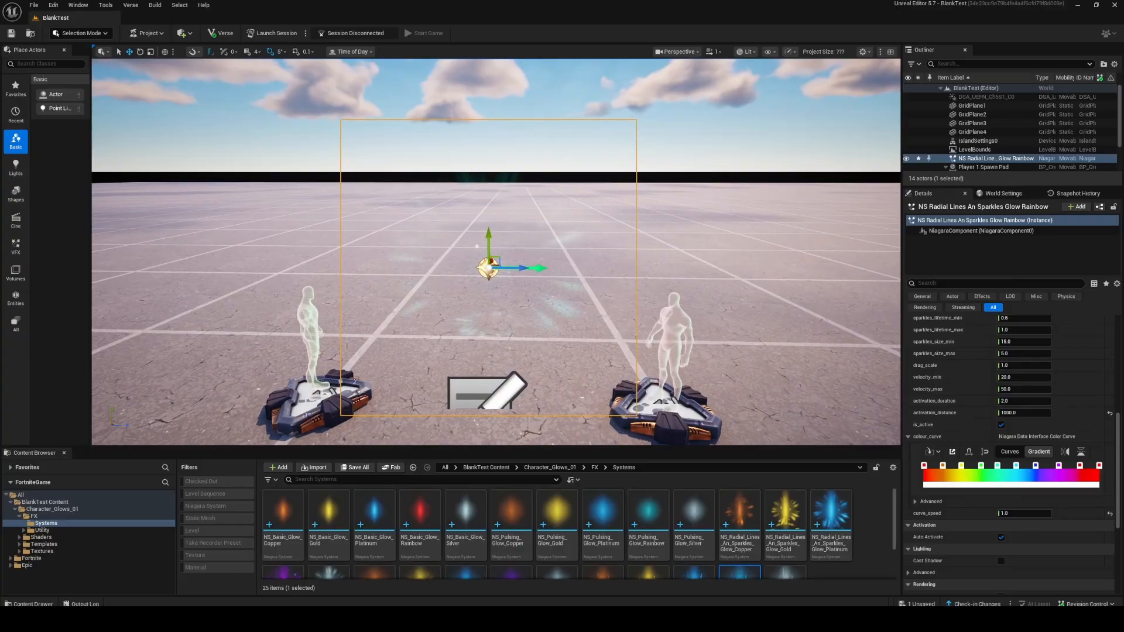
key("g")
key("g")
right_click_drag(820, 364, 819, 364)
key("w")
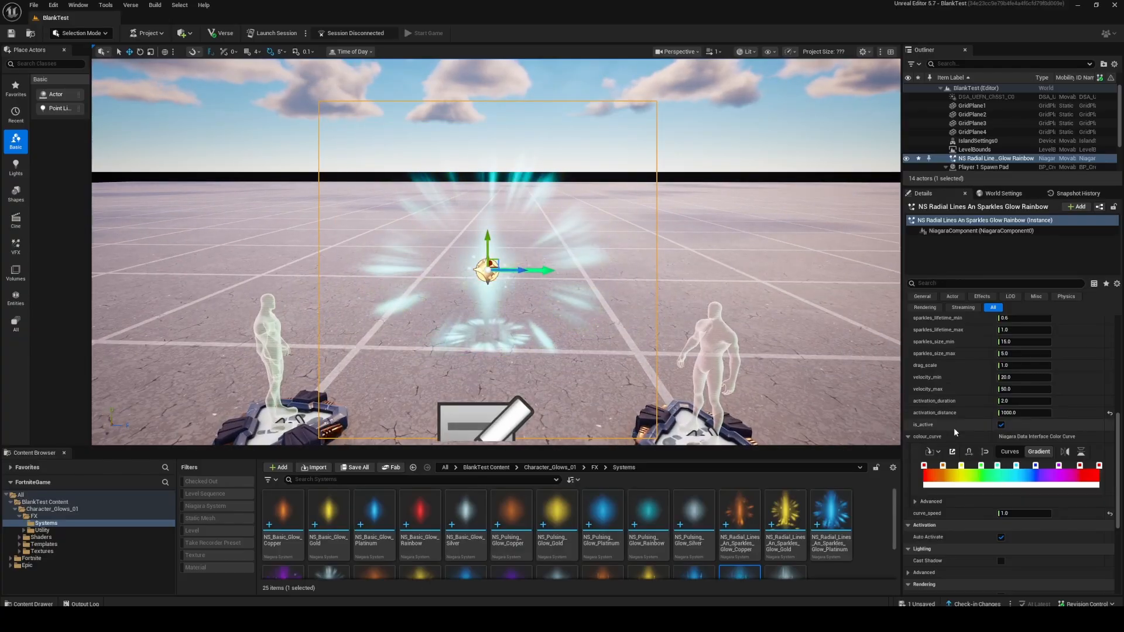
Review the glow's size, sparkle, velocity and activation parameters, and look at the effect between the spawn pads.
scroll(961, 407, "up", 3)
scroll(961, 439, "up", 2)
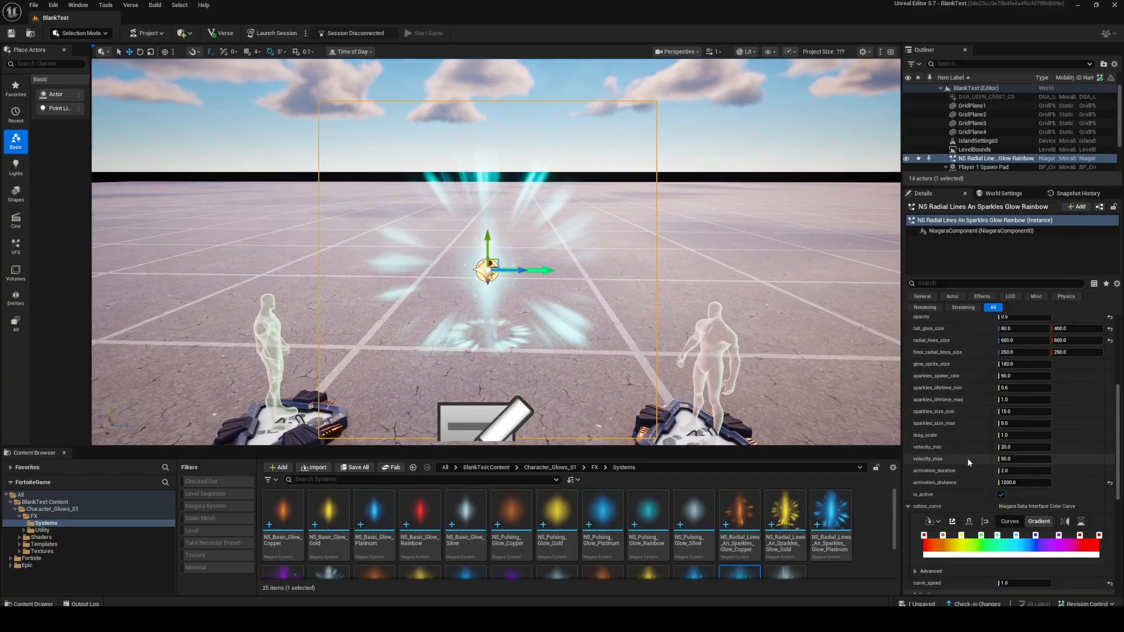
scroll(967, 458, "up", 2)
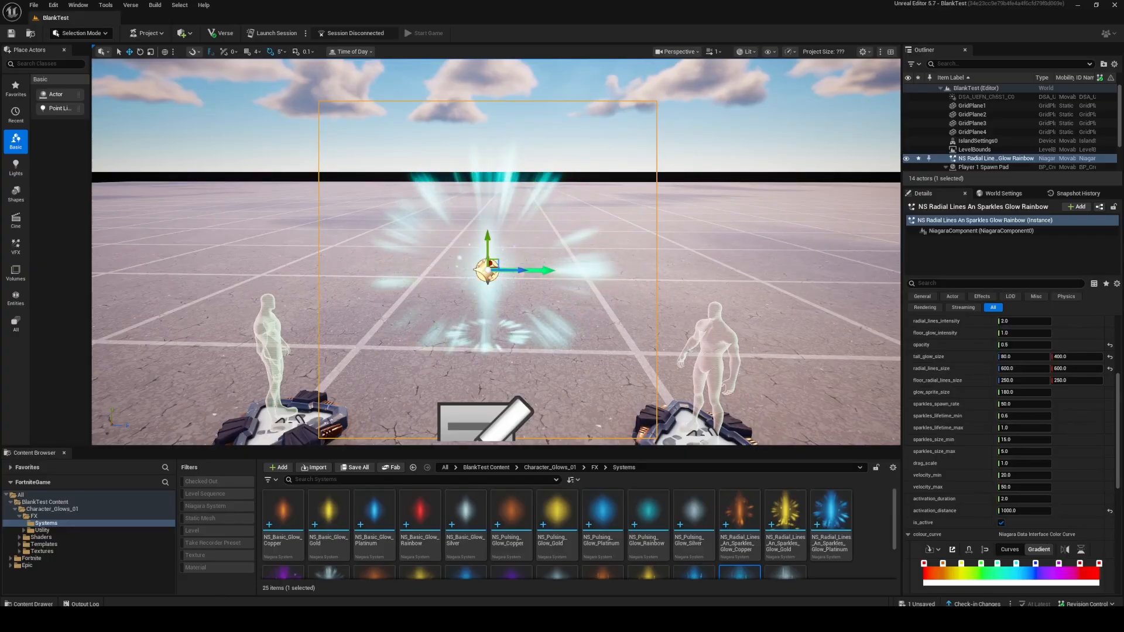
key("s")
right_click_drag(585, 293, 586, 308)
key("g")
key("g")
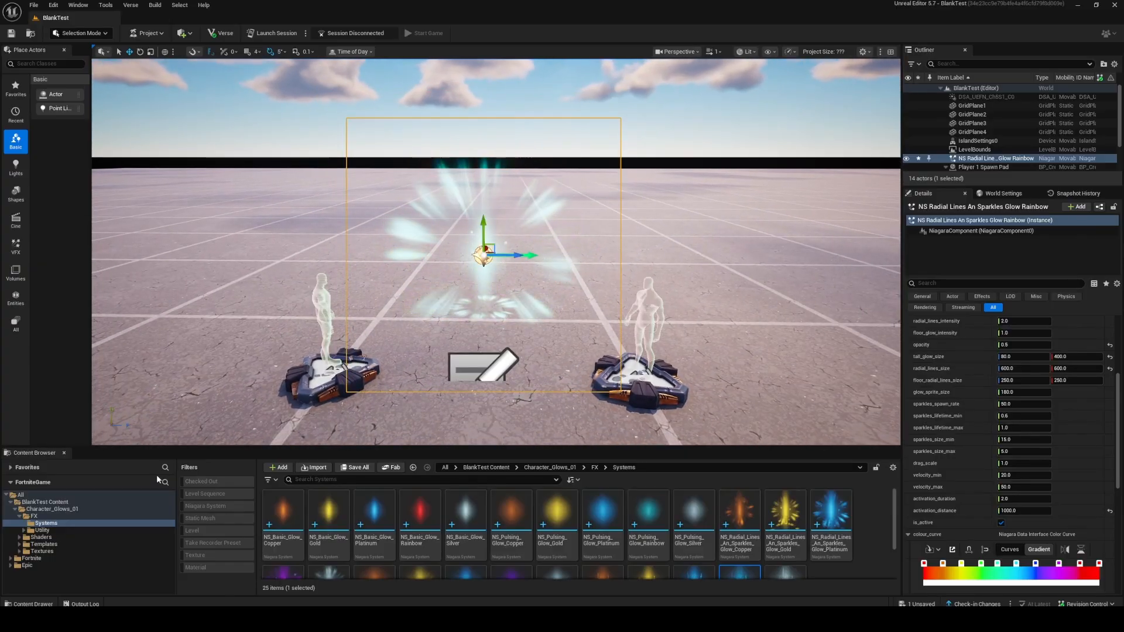
Search all project content for "power up" and place a VFX Powerup device above the Player 2 side spawn pad.
left_click(62, 495)
left_click(372, 479)
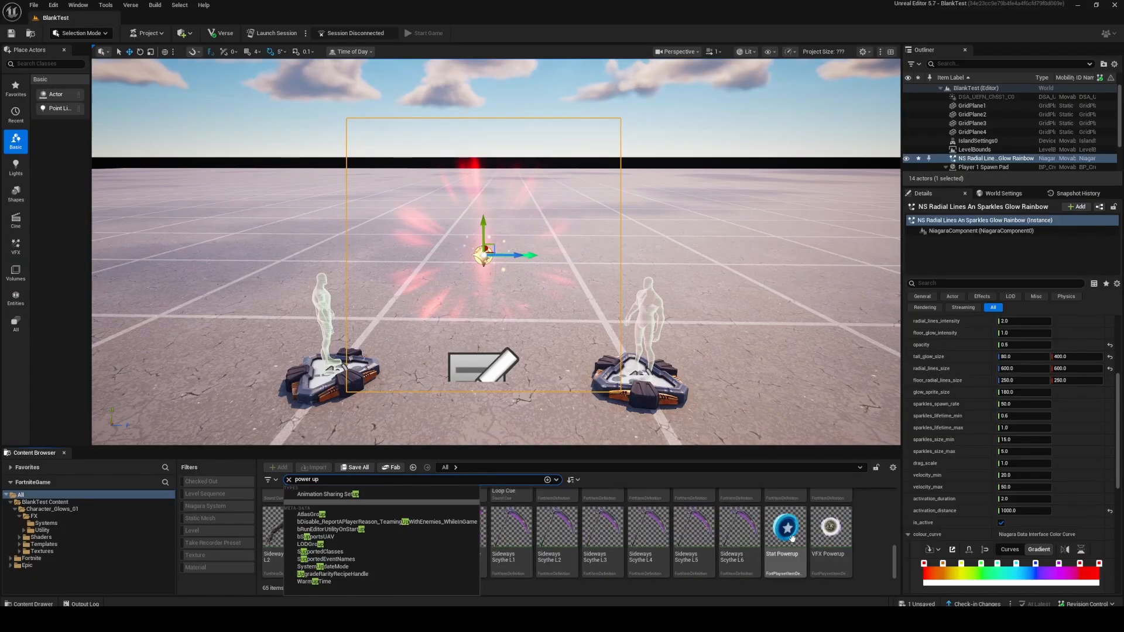
left_click(830, 530)
left_click_drag(697, 321, 696, 321)
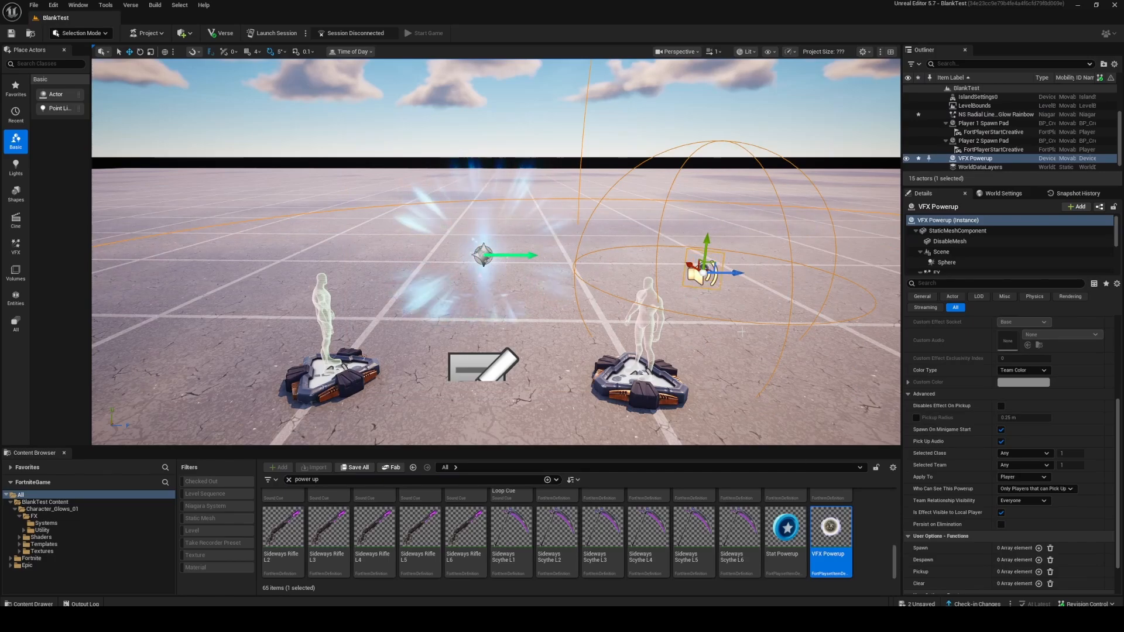
scroll(447, 535, "up", 1)
scroll(446, 535, "up", 2)
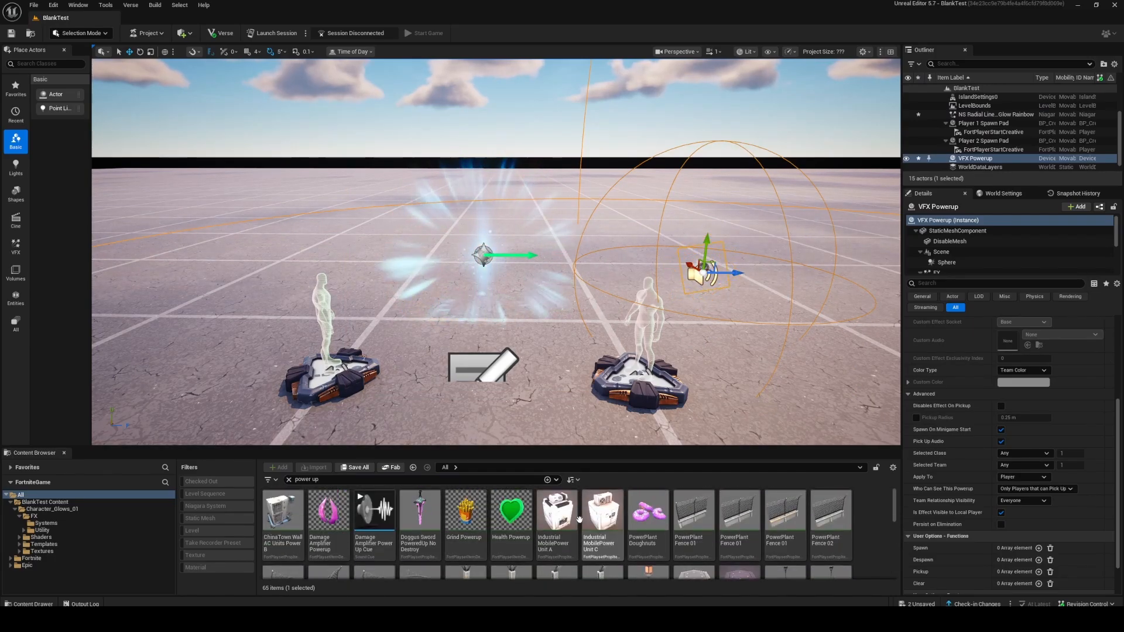
Clear the "power up" content search and browse to the BlankTest Content folder.
left_click(44, 509)
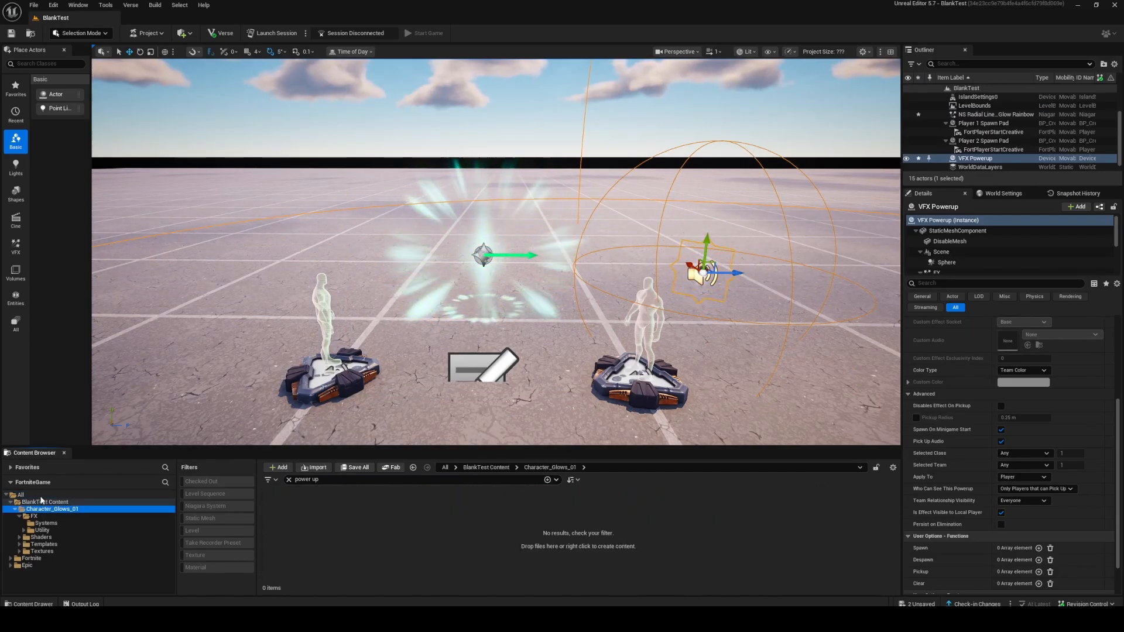
left_click(40, 496)
left_click(288, 480)
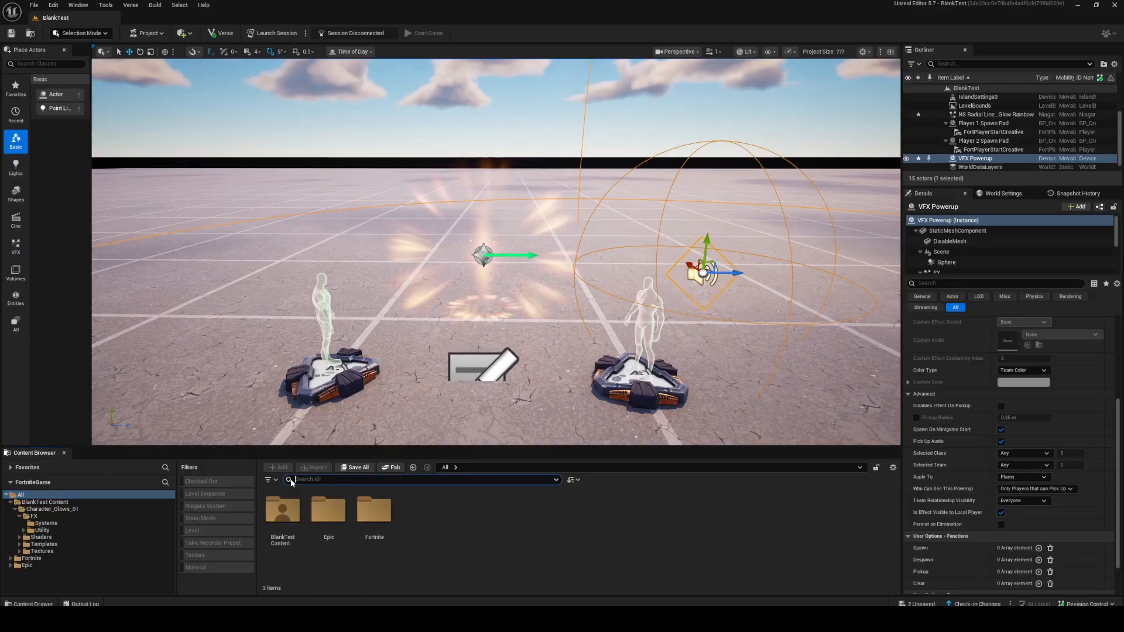
double_click(263, 519)
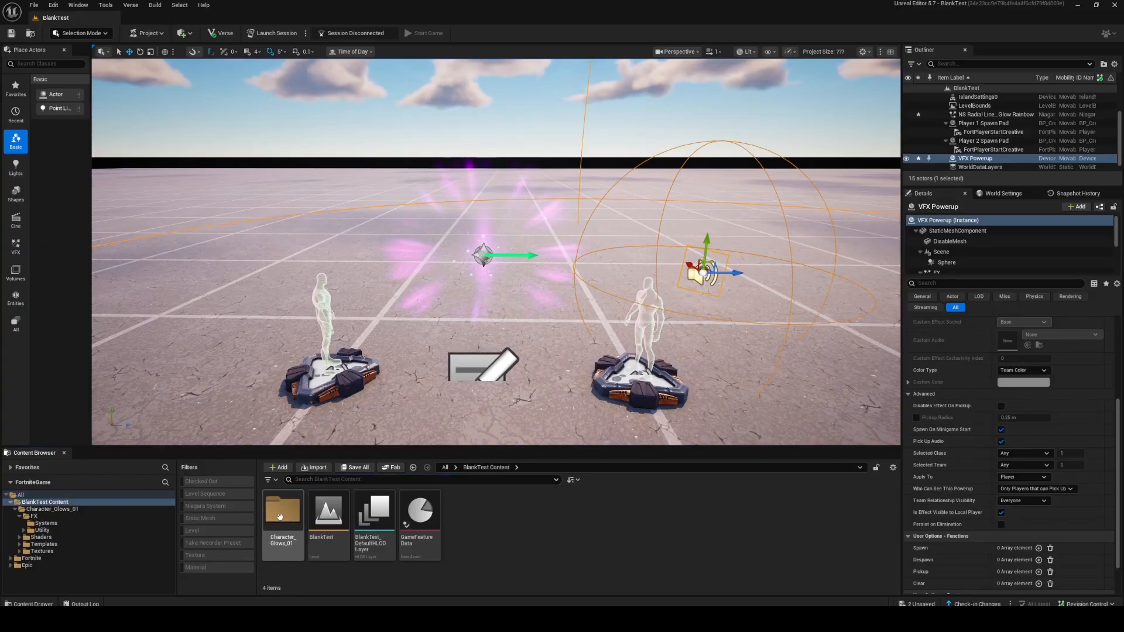
Create a Blueprint class with the Building Prop parent in BlankTest Content and name it BP_Glowing_Effect.
right_click(518, 508)
left_click(573, 294)
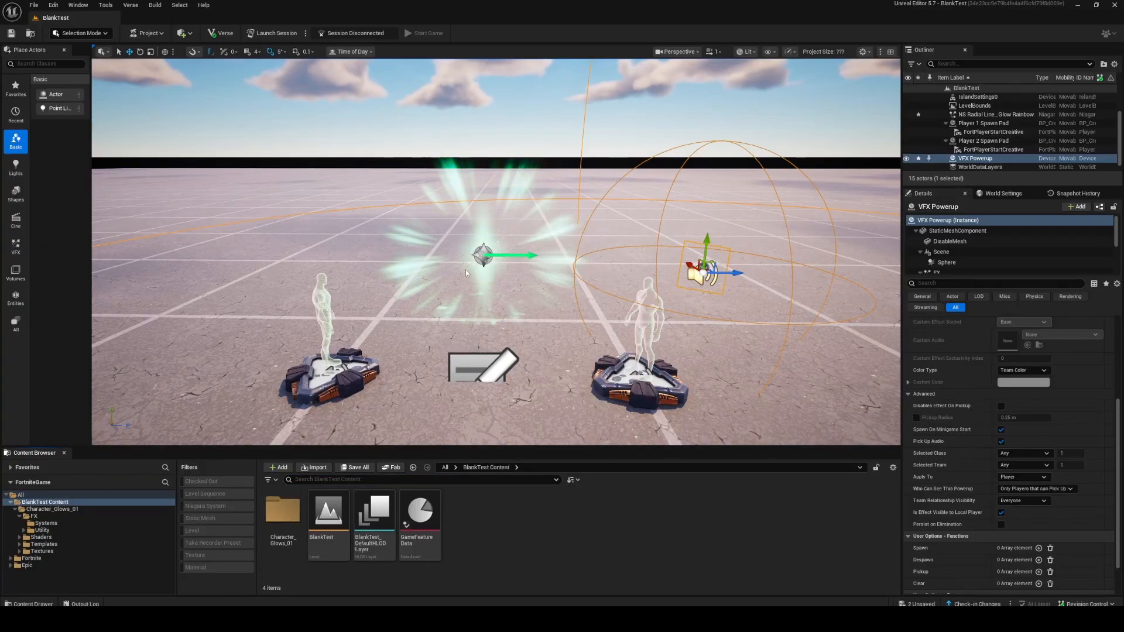
left_click(509, 230)
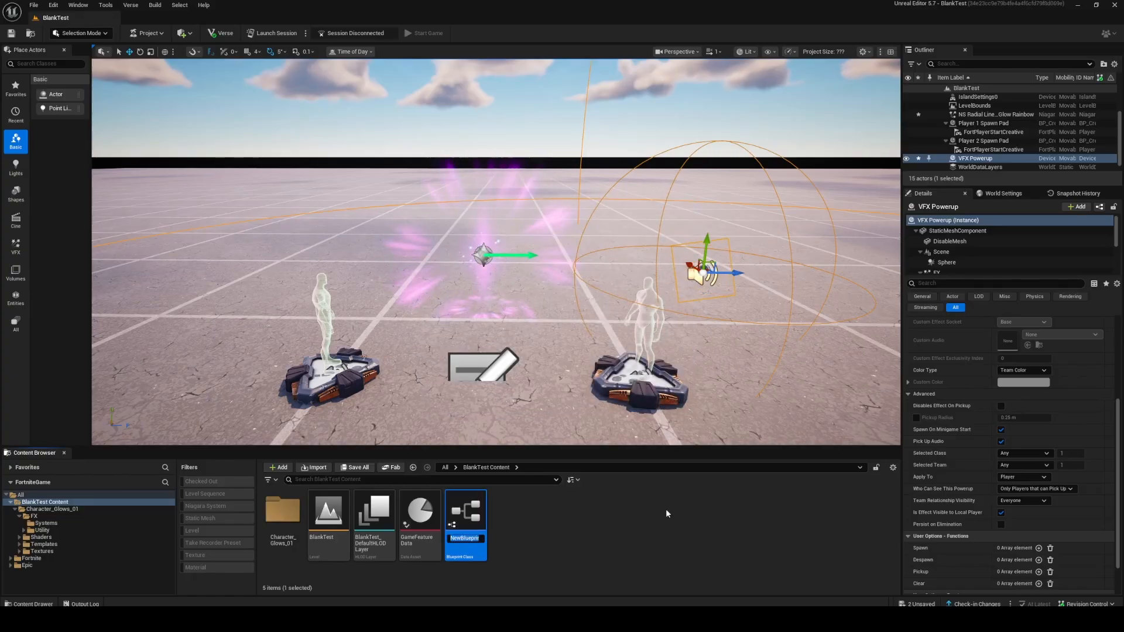
type("BP_Gl")
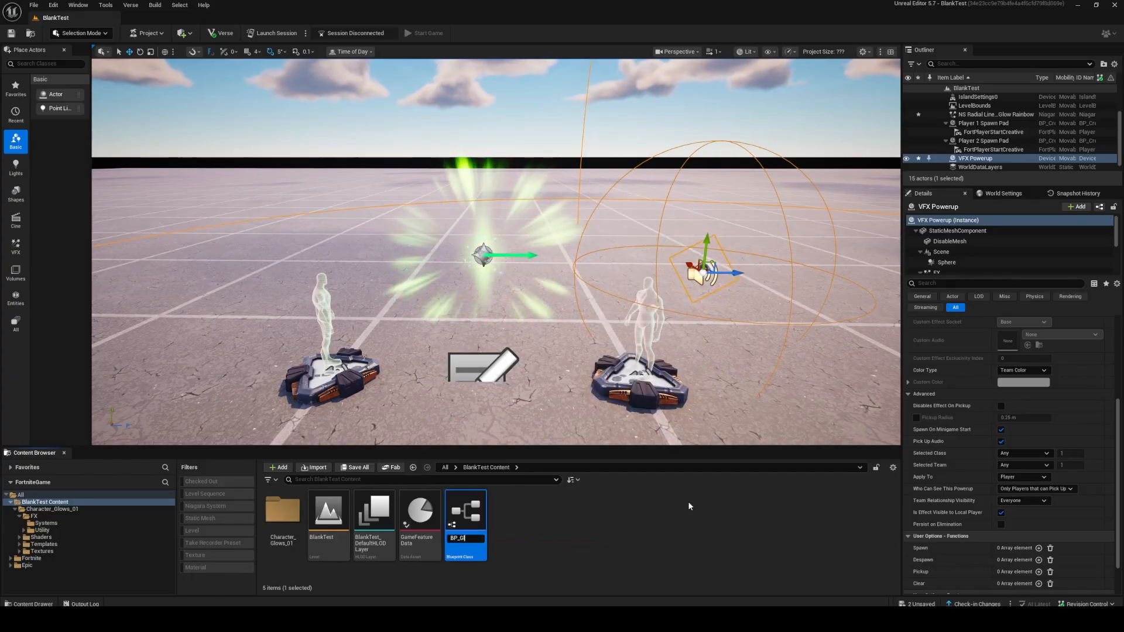
type("owing_Effect")
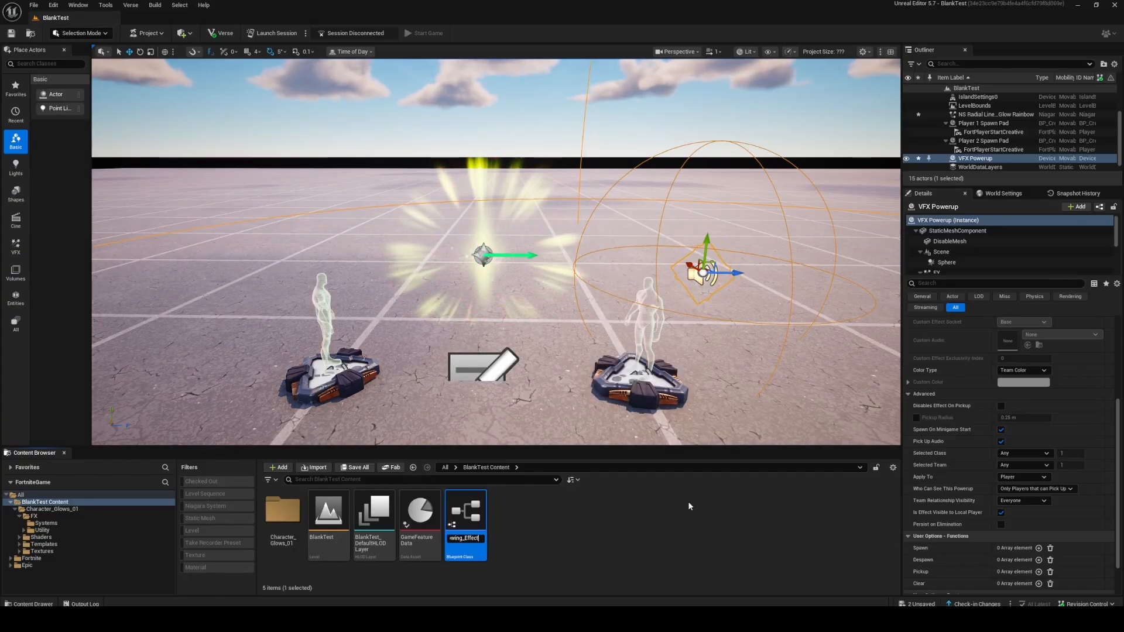
key("Return")
Open BP_Glowing_Effect and add the level glow's NS_Radial_Lines_An_Sparkles_Glow_Rainbow system as a component.
double_click(410, 513)
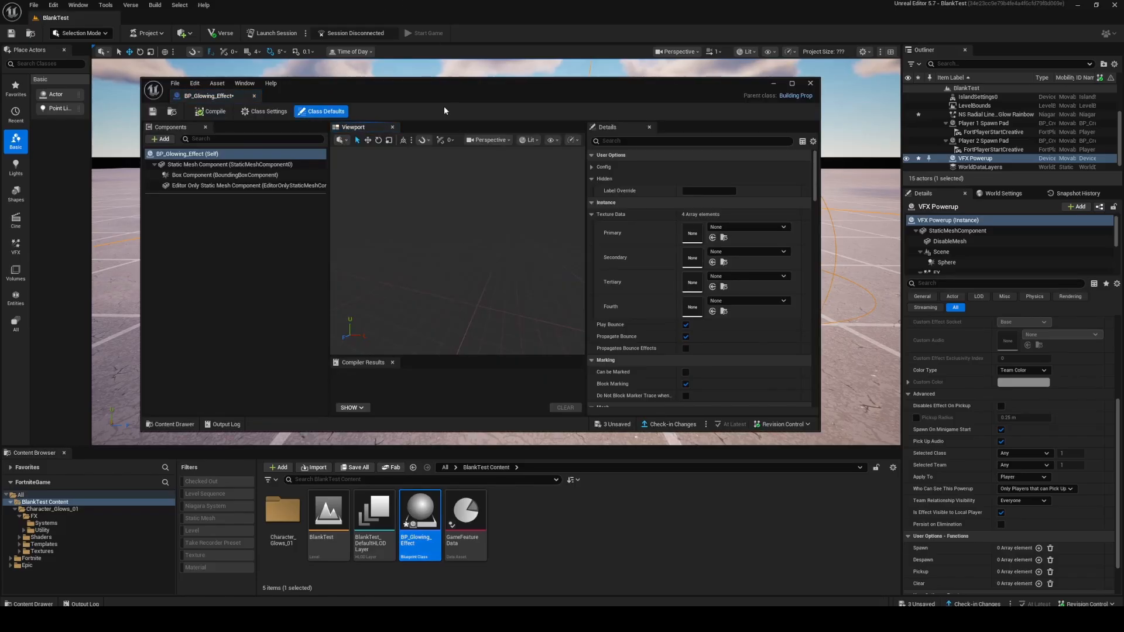
left_click_drag(469, 76, 608, 282)
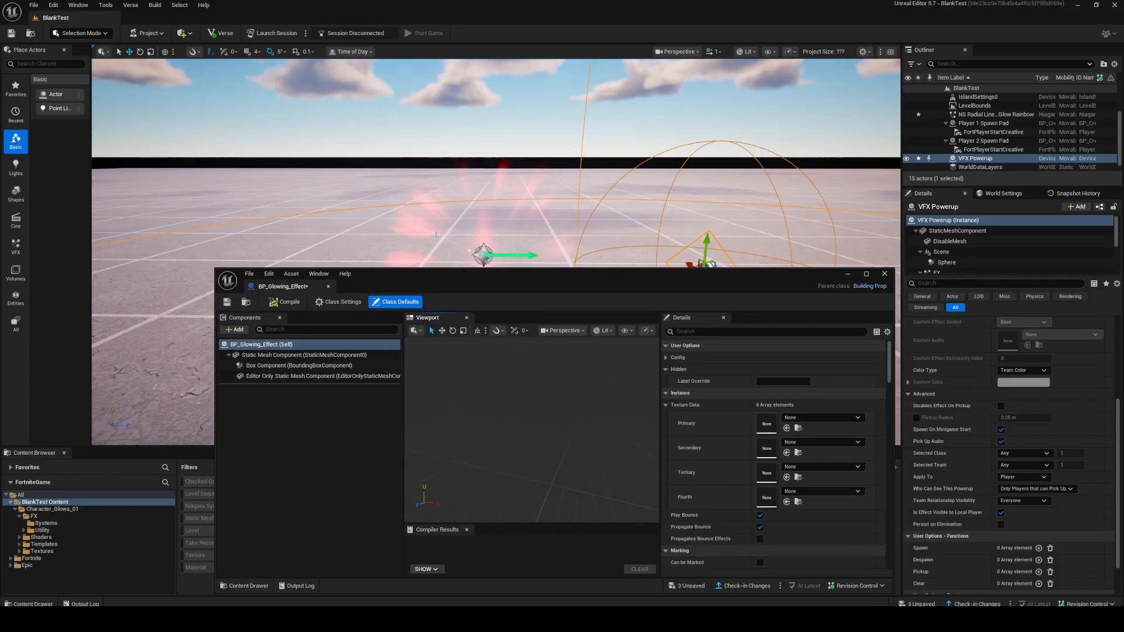
left_click(484, 255)
scroll(1067, 415, "up", 5)
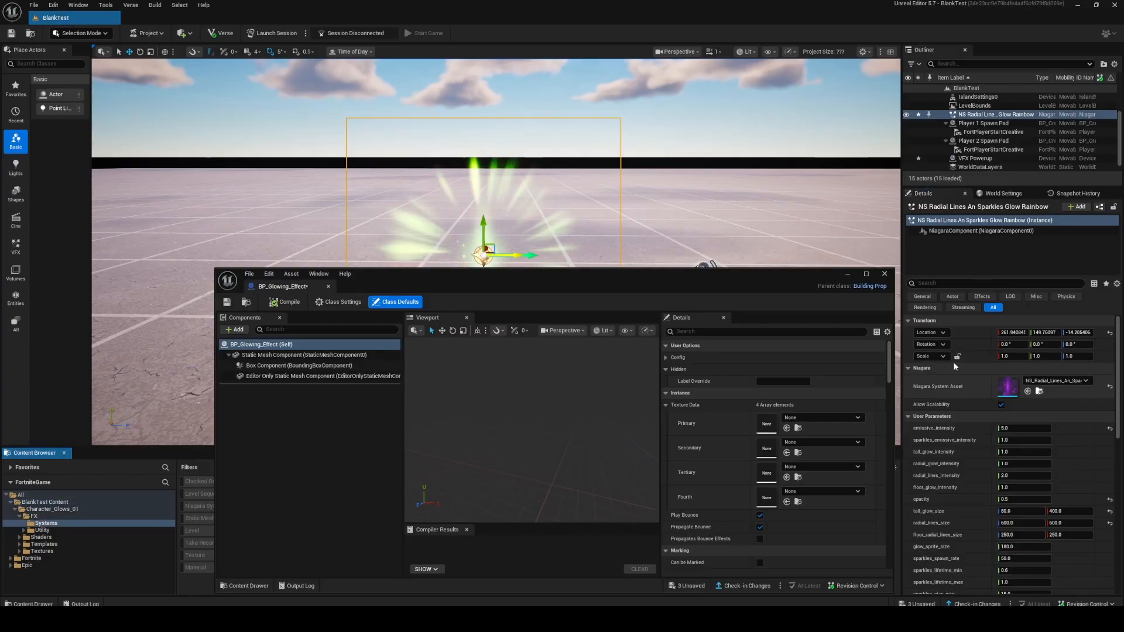
left_click_drag(519, 270, 505, 95)
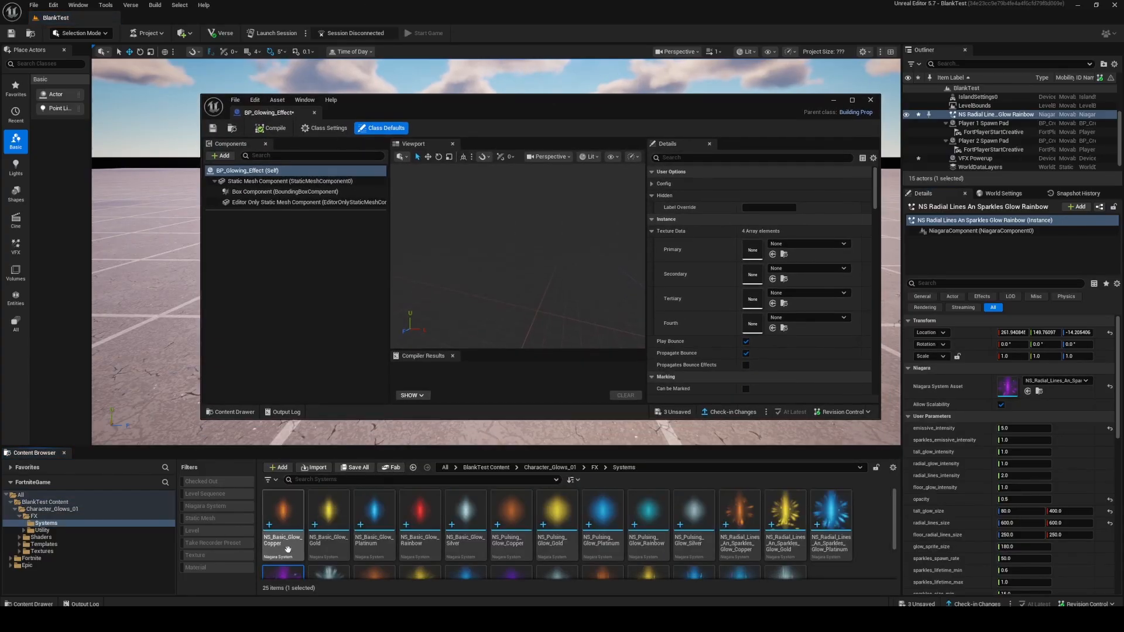
scroll(287, 549, "down", 2)
left_click_drag(283, 530, 256, 170)
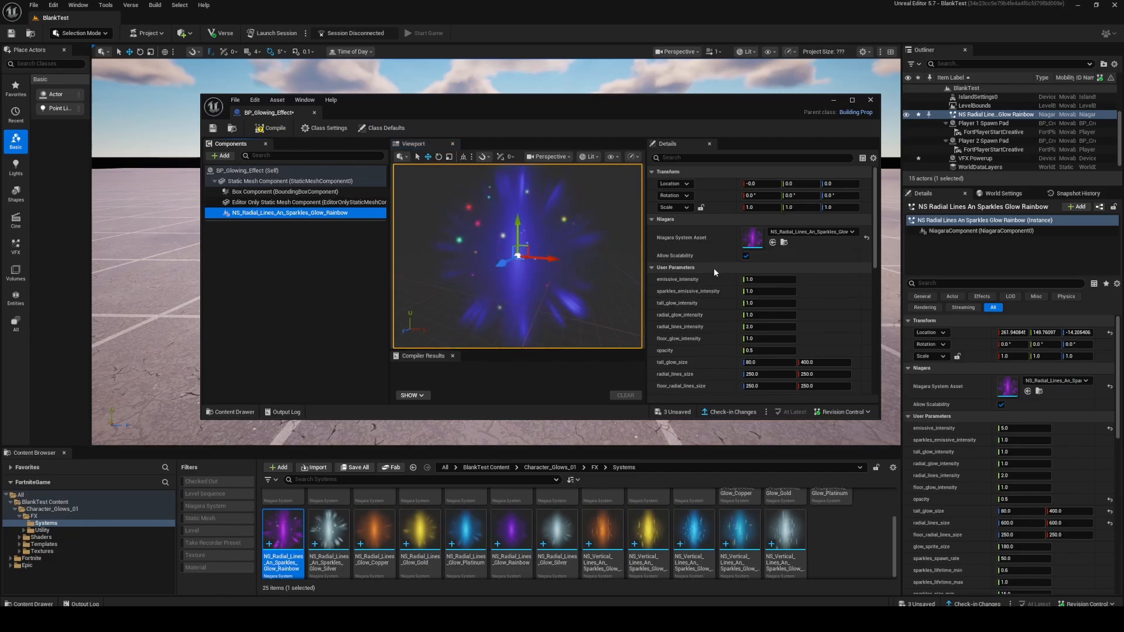
Review the glow component's user parameters, save BP_Glowing_Effect and minimize its editor.
scroll(716, 271, "down", 2)
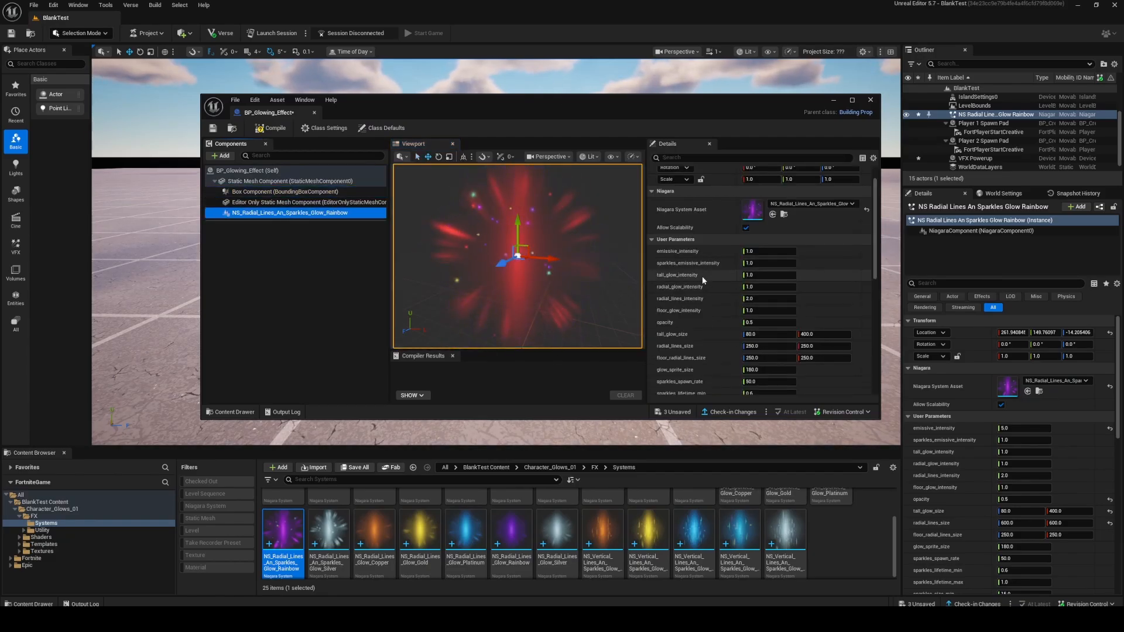
scroll(703, 279, "down", 2)
left_click_drag(634, 100, 590, 1)
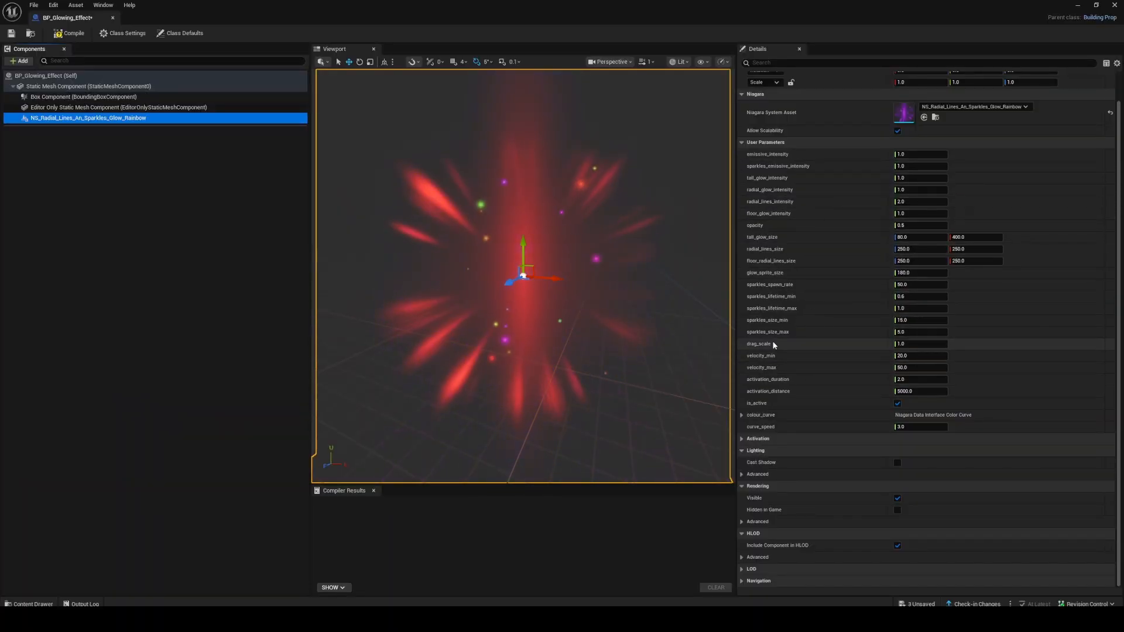
left_click(16, 35)
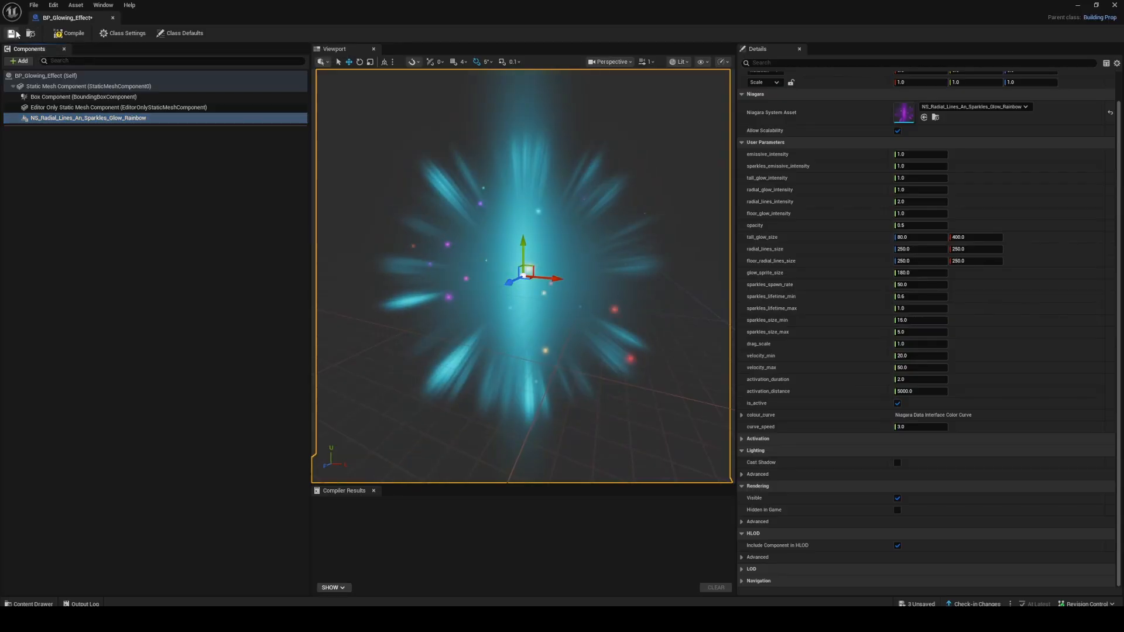
double_click(460, 20)
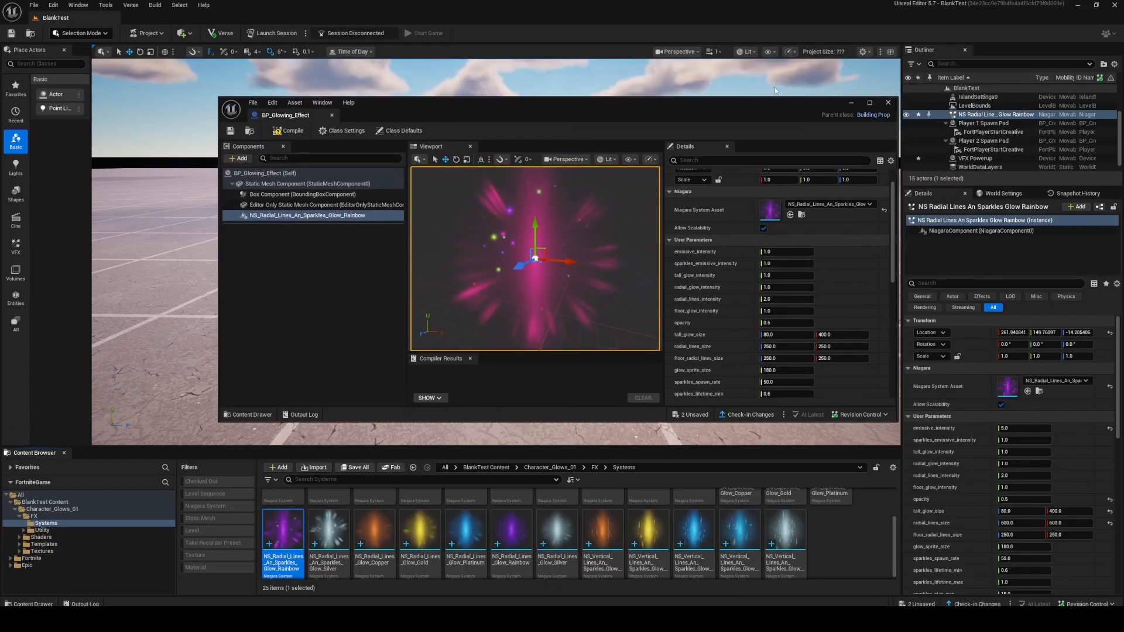
left_click(851, 103)
Set the VFX Powerup's Visual Effect to Custom Effect and assign NS_Radial_Lines_An_Sparkles_Glow_Rainbow.
left_click(697, 271)
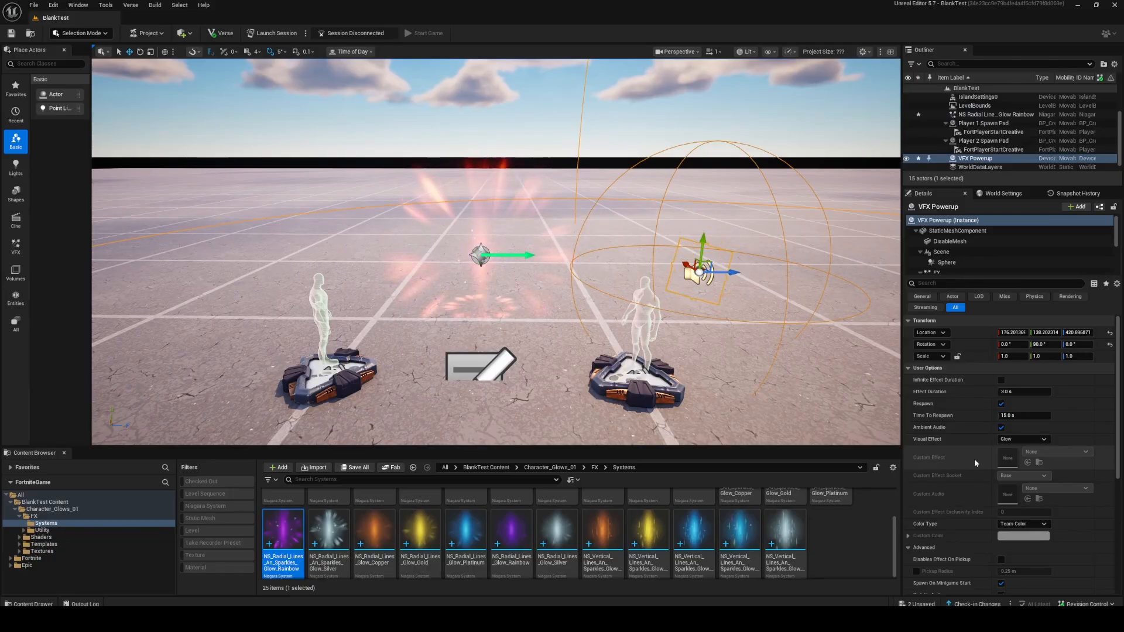
left_click(1025, 439)
left_click(1029, 482)
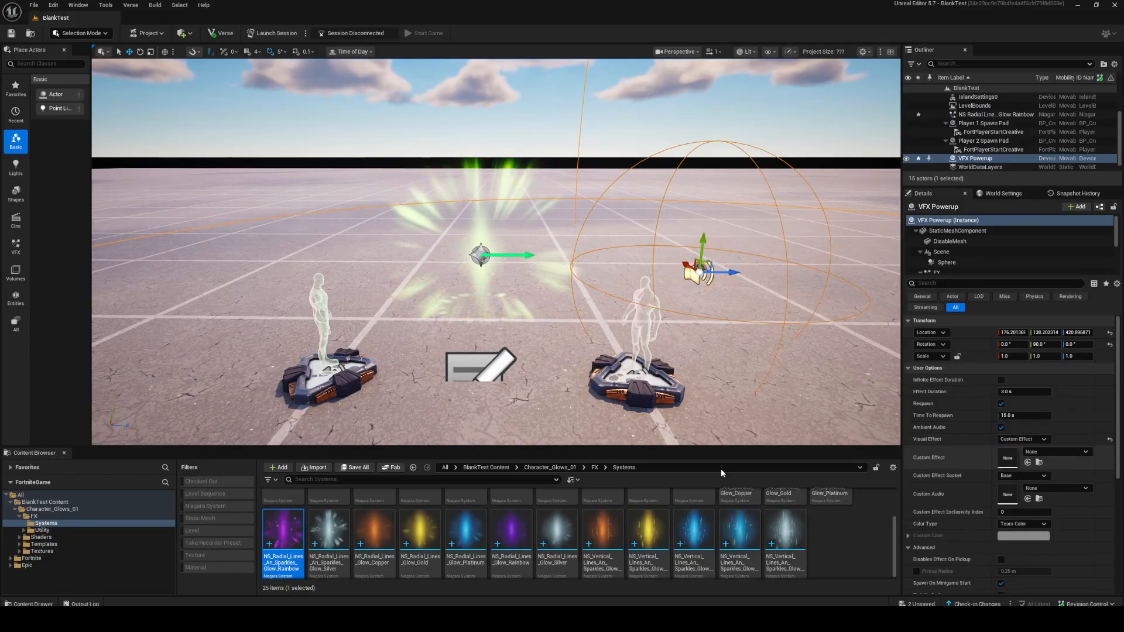
left_click(1028, 462)
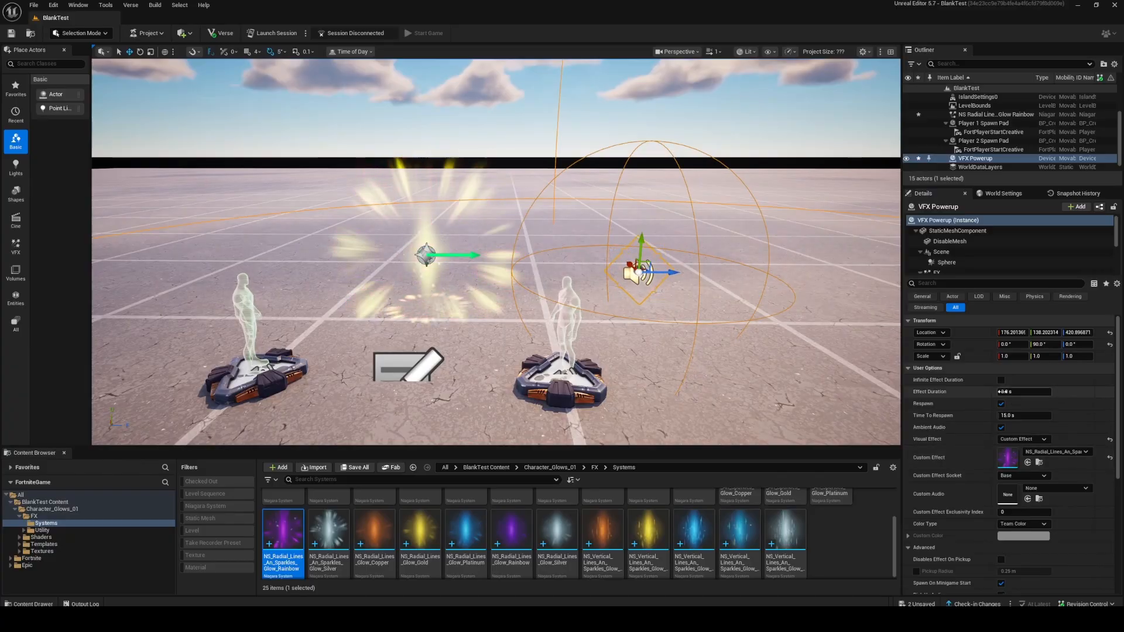
Give the VFX Powerup infinite effect duration, a 1.0 s respawn time, no ambient audio and the Center effect socket.
left_click(1003, 381)
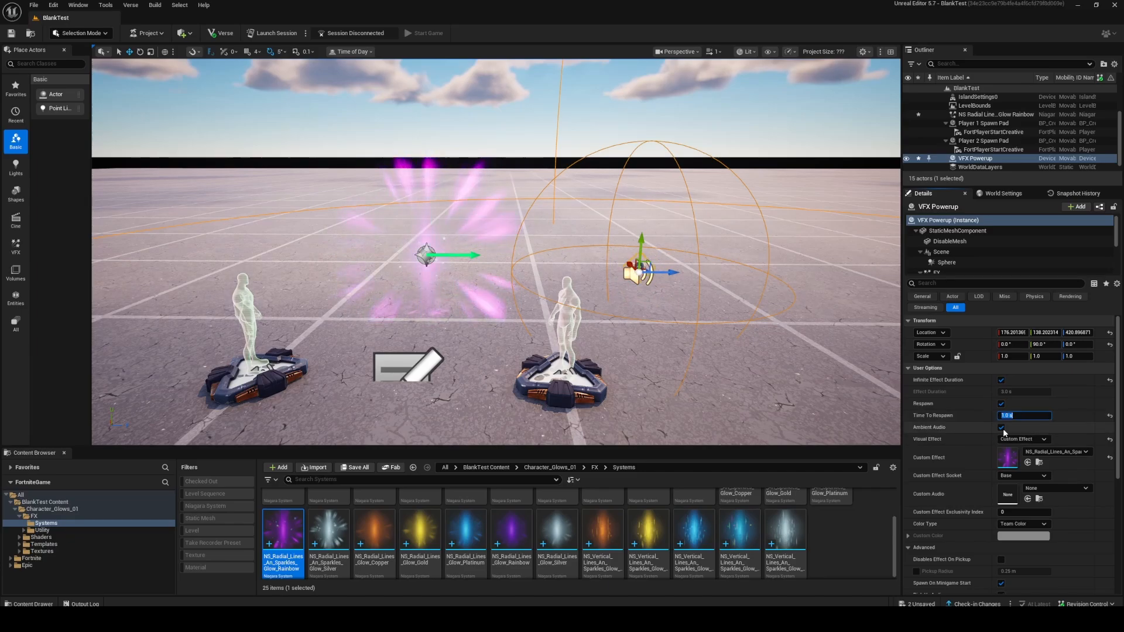
left_click(1014, 476)
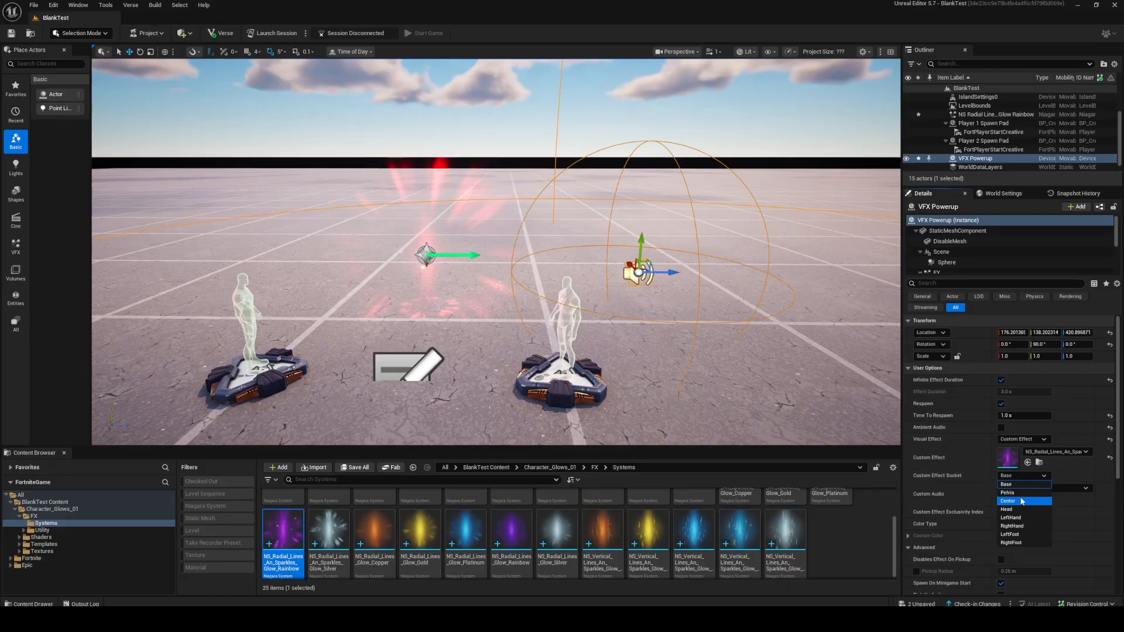
left_click(1023, 501)
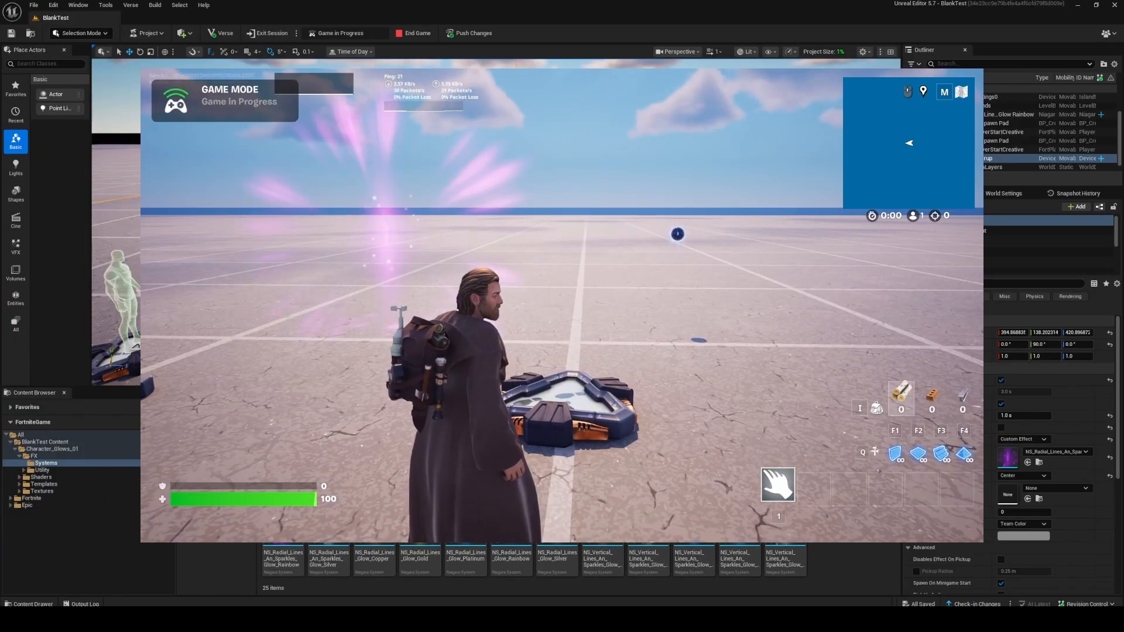
Pick up the powerup in the running game, examine the glow on the character and return to the editor.
key("w")
key("w")
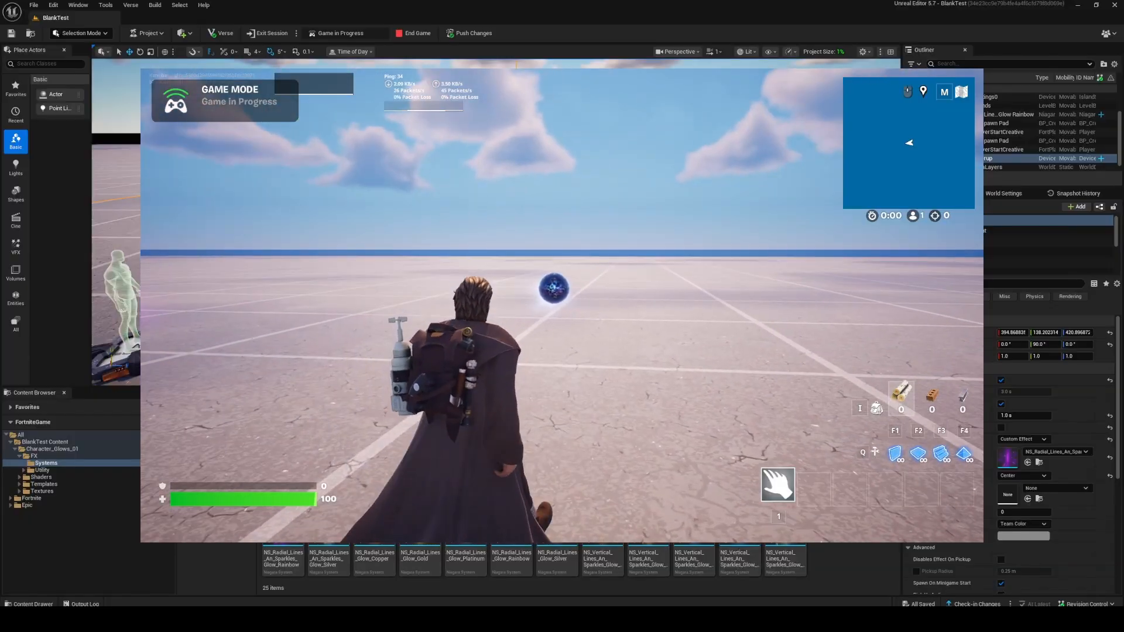
key("s")
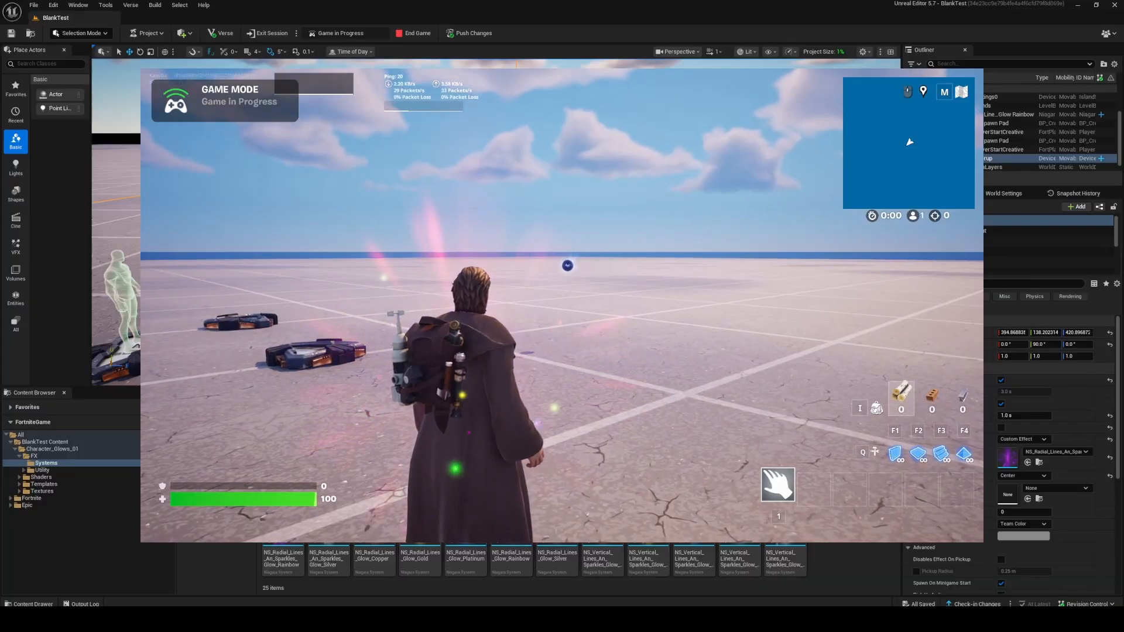
key("i")
left_click(598, 5)
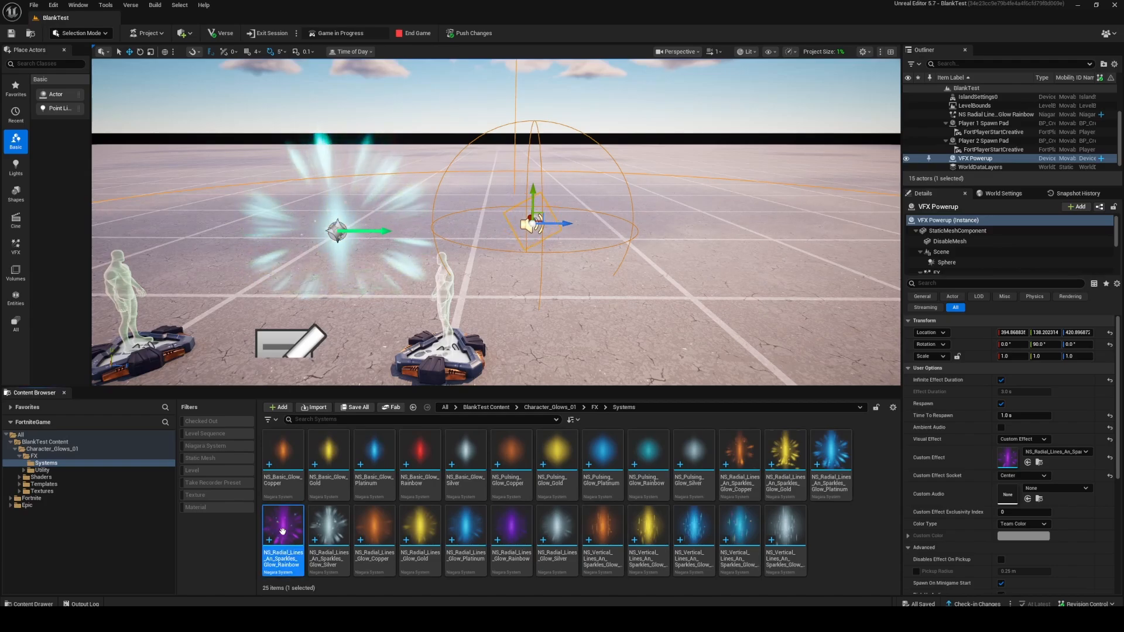
Duplicate the NS_Vertical_Lines_An_Sparkles_Glow_Silver system under its default name and open the copy in an enlarged Niagara editor.
right_click(785, 536)
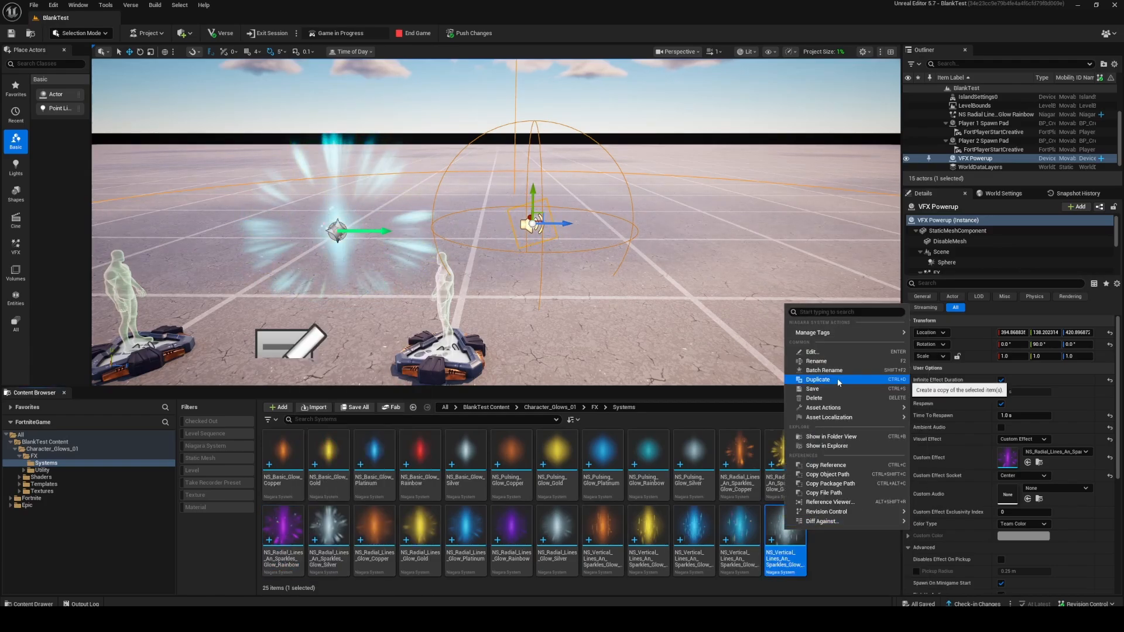
left_click(839, 381)
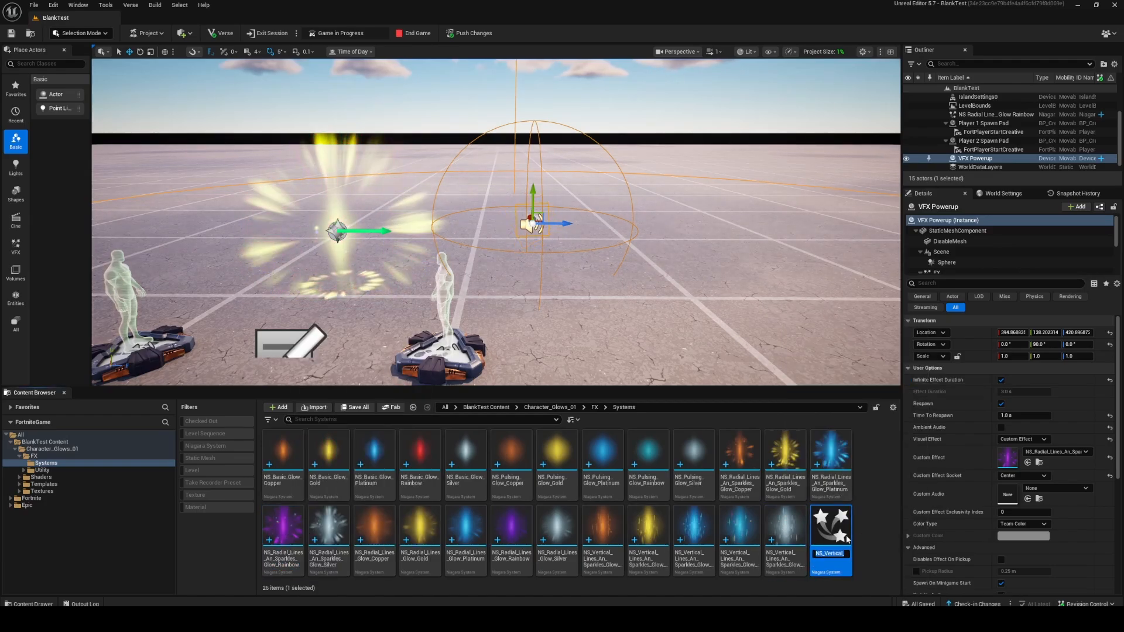
left_click(842, 538)
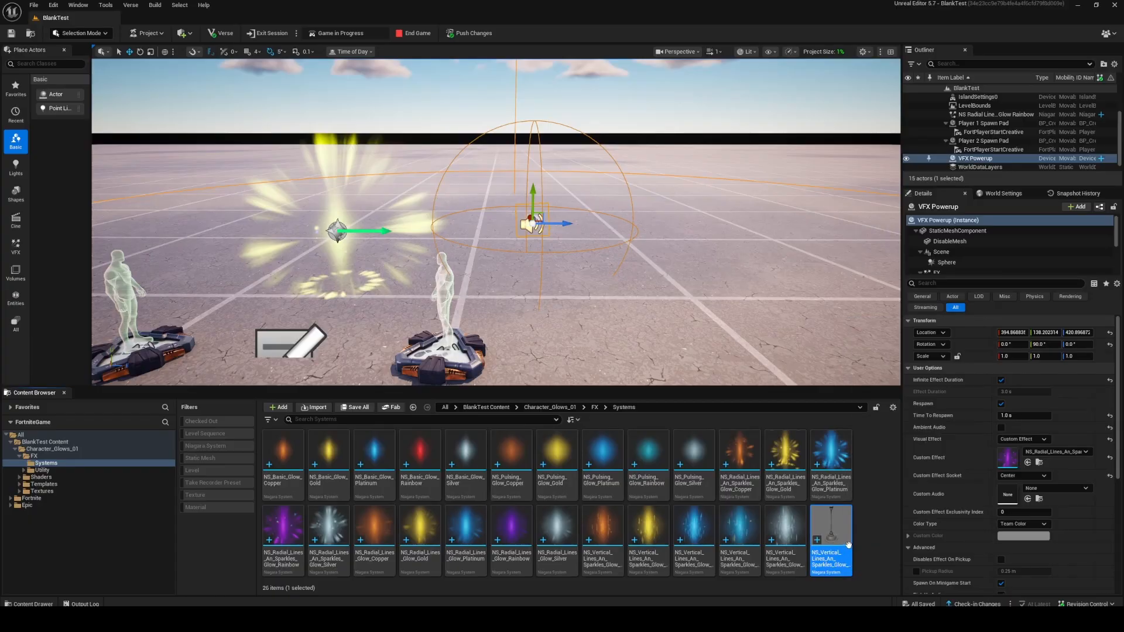
double_click(837, 540)
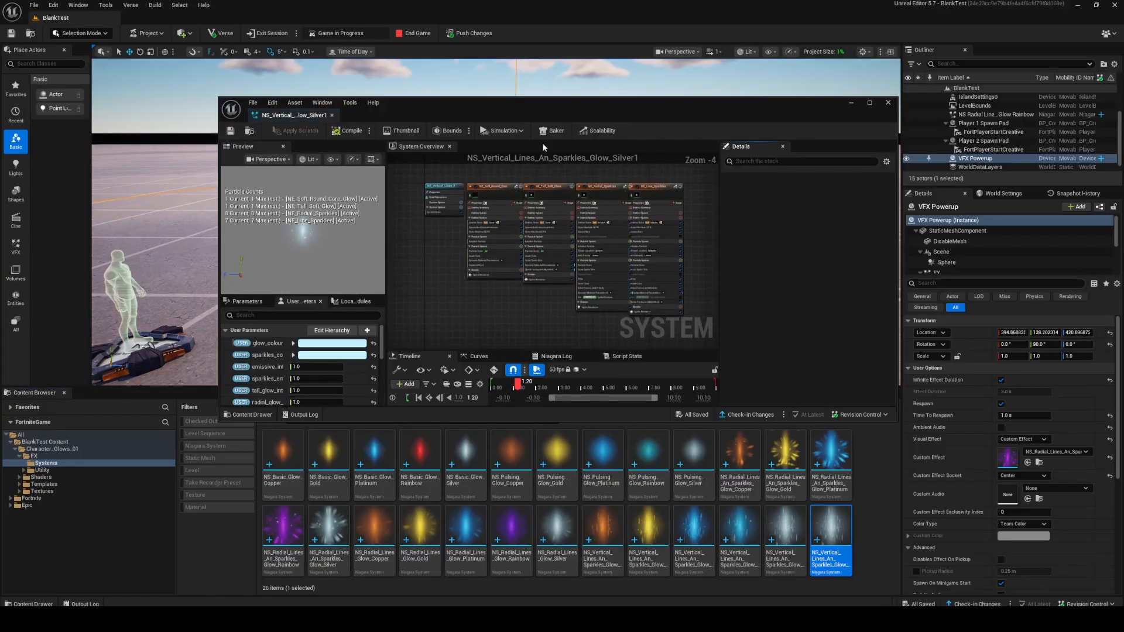
left_click_drag(562, 111, 540, 1)
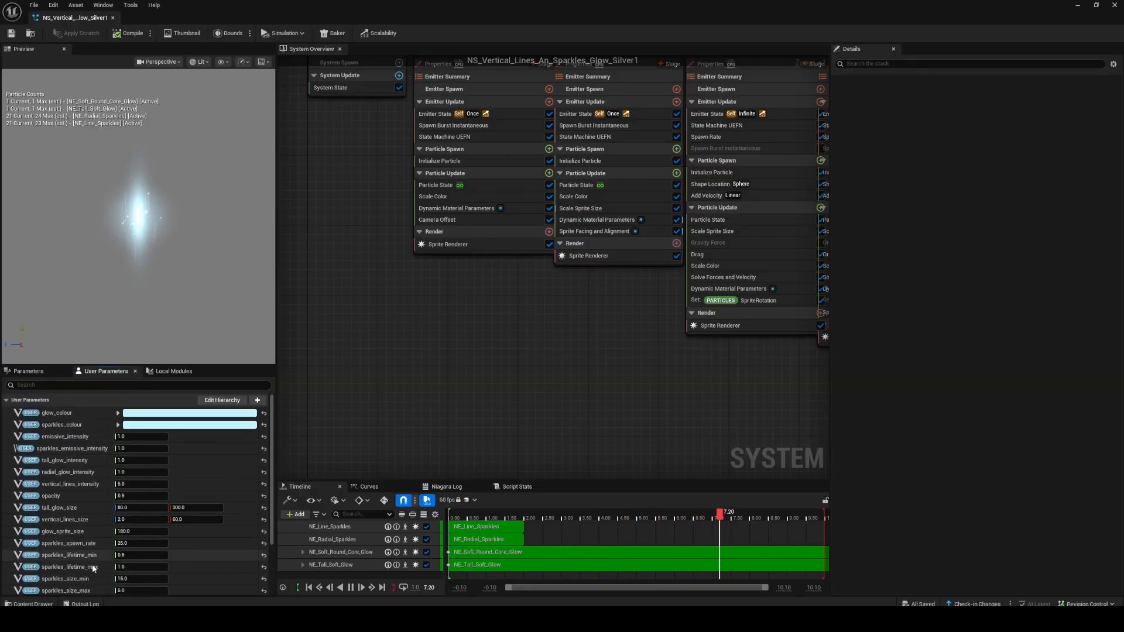
Set the duplicated glow system's emissive_intensity to 10.
left_click(155, 437)
type("10")
key("Return")
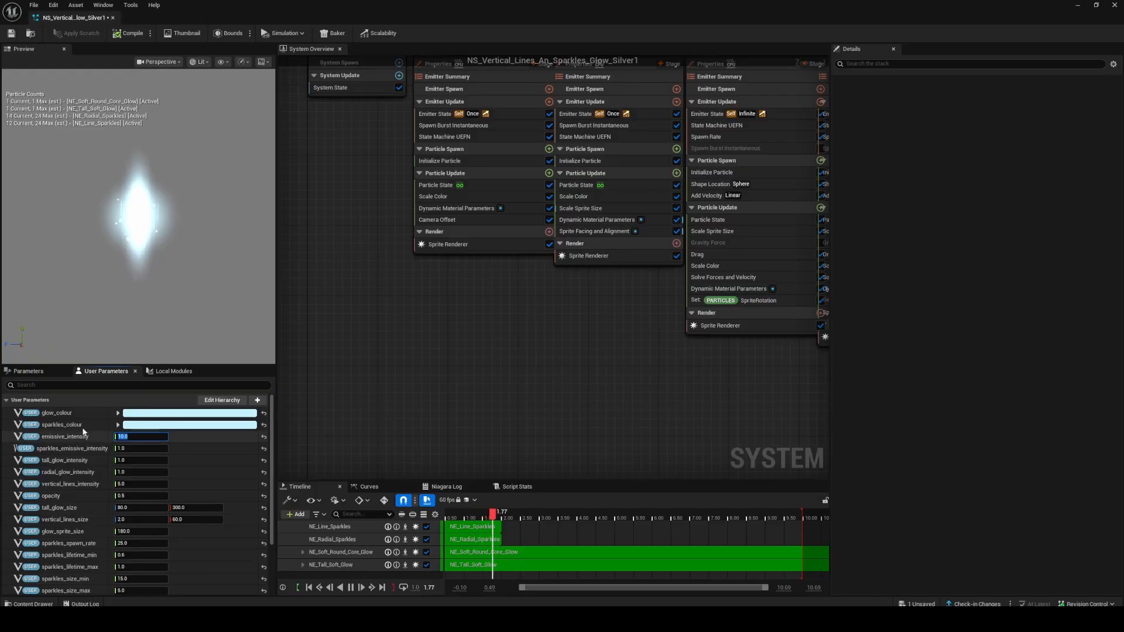
Change the duplicate's glow_colour and sparkles_colour to bright magenta and save the system.
left_click(139, 414)
left_click_drag(184, 418, 240, 385)
left_click(280, 585)
left_click(168, 426)
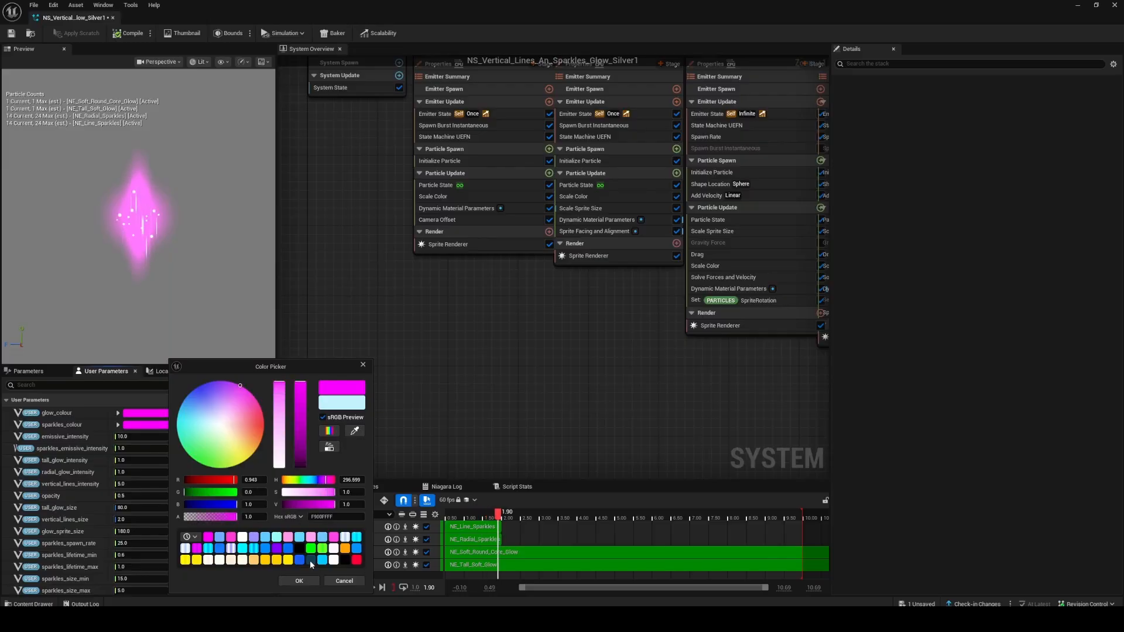
left_click(304, 581)
key("ctrl+s")
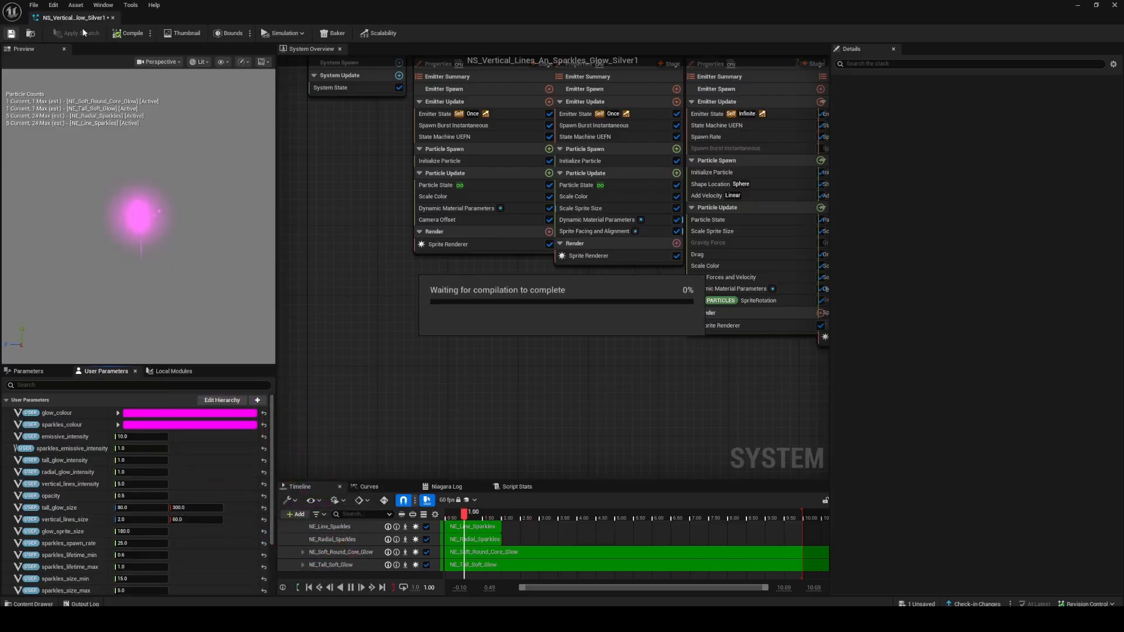
Assign the duplicated NS_Vertical_Lines_An_Sparkles_Glow_Silver1 system as the VFX Powerup's custom effect.
left_click_drag(494, 5, 468, 472)
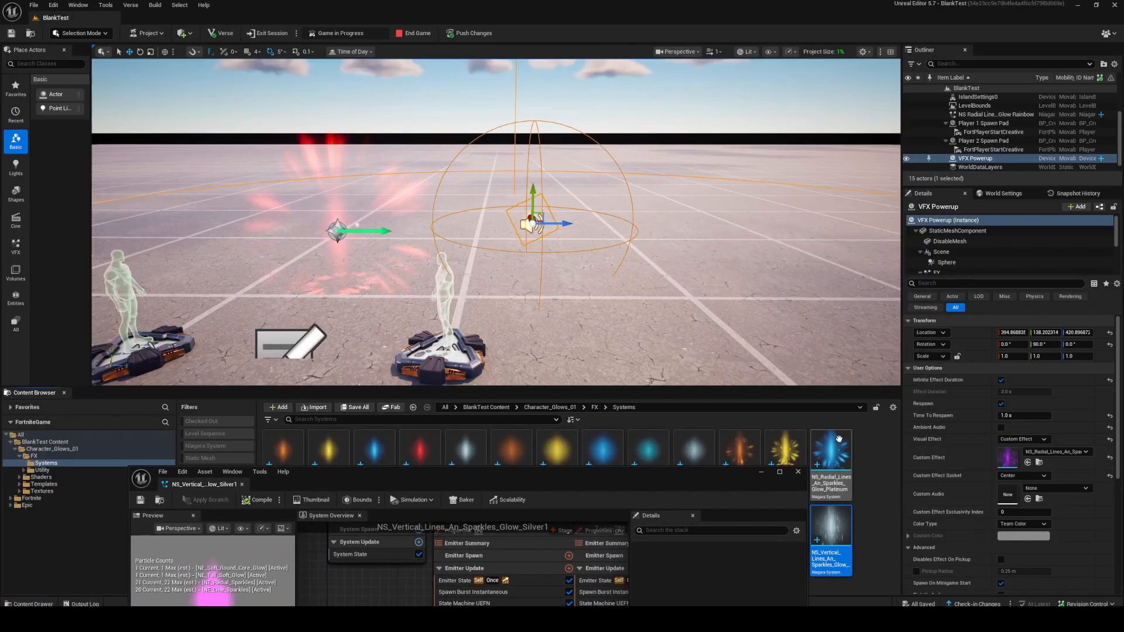
left_click(1029, 463)
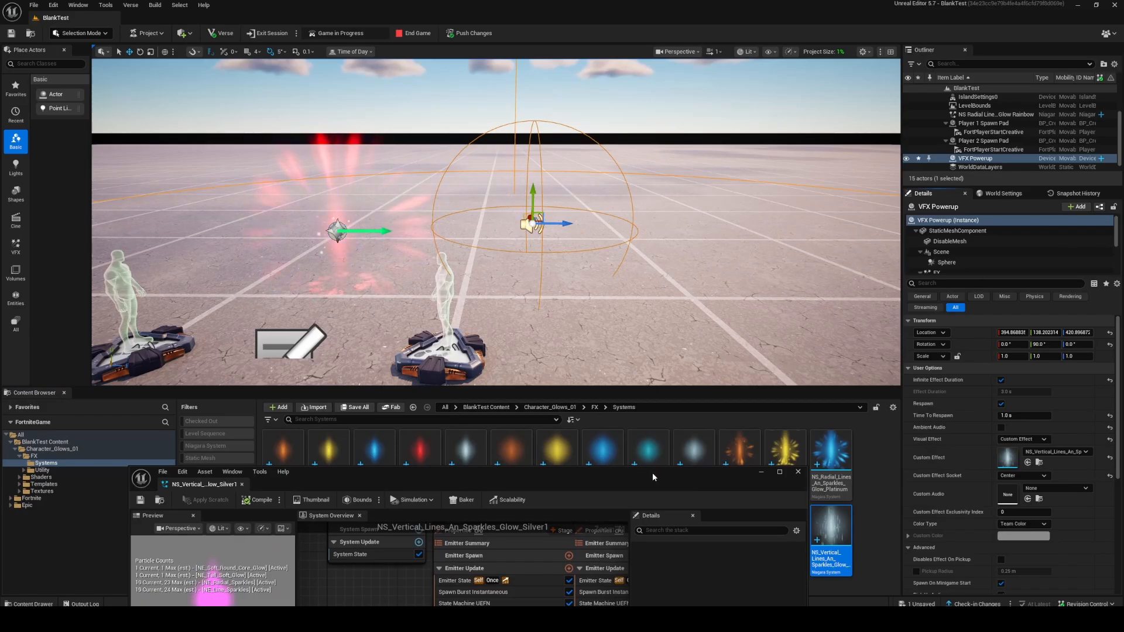
left_click_drag(653, 475, 666, 496)
right_click_drag(696, 258, 718, 269)
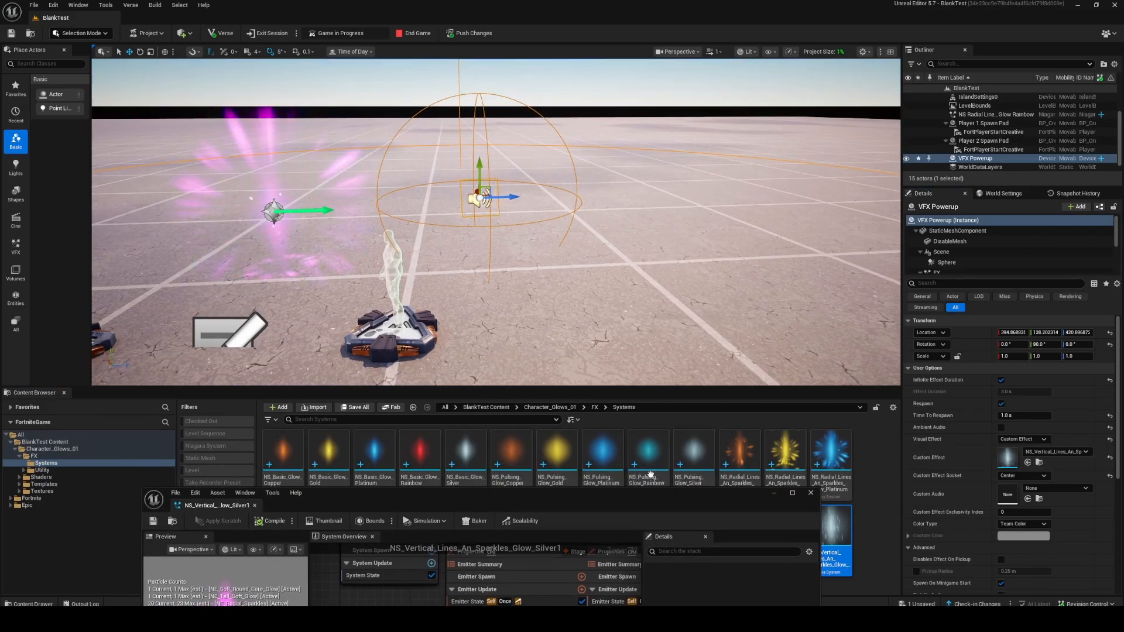
Place the NS_Pulsing_Glow_Rainbow system in the level beyond the VFX Powerup.
left_click_drag(650, 475, 655, 140)
right_click_drag(635, 267, 618, 261)
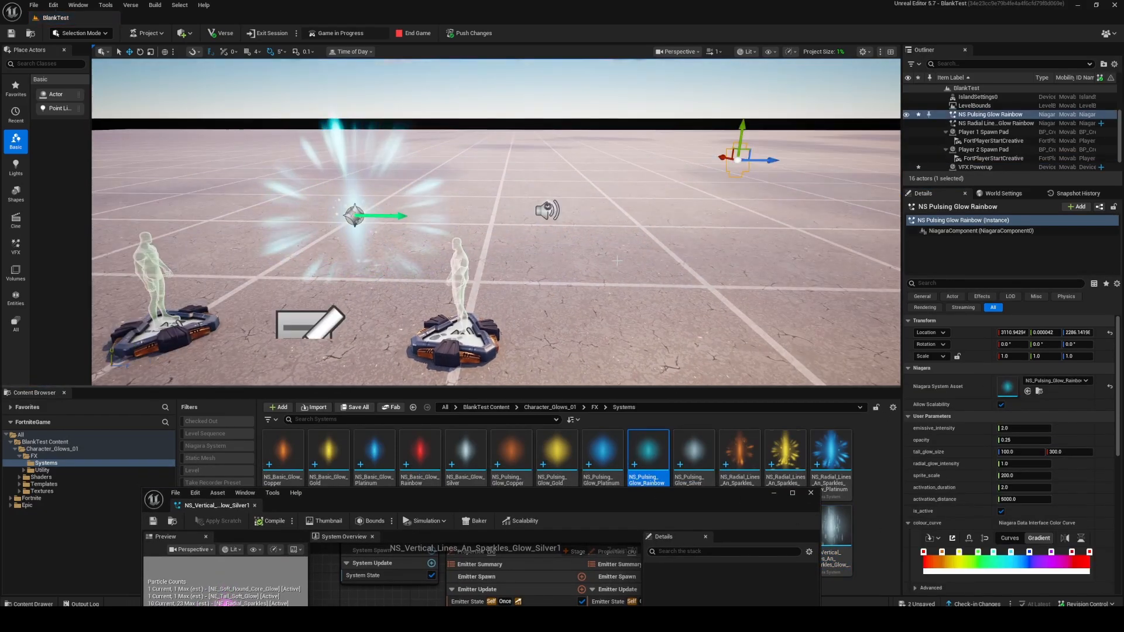